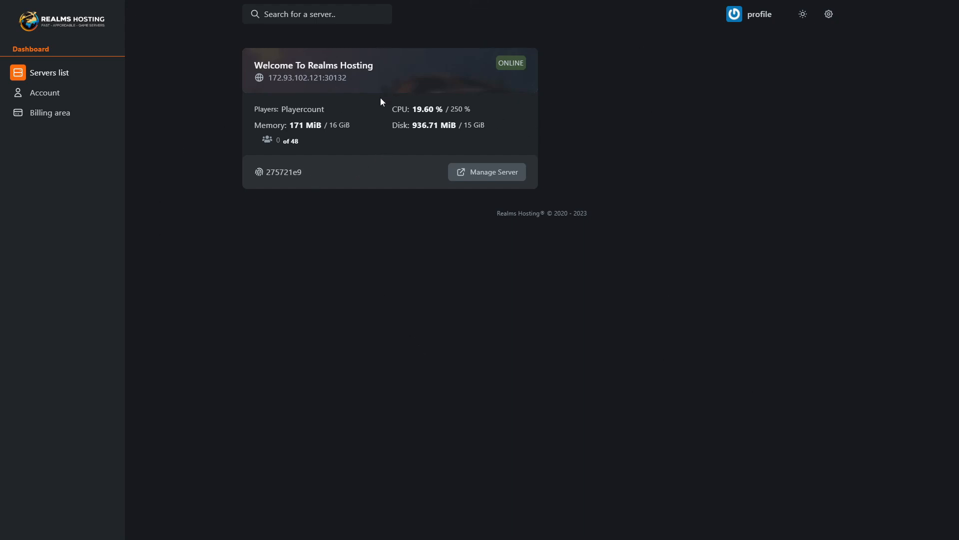
# - Open the management console for the Welcome To Realms Hosting server
pyautogui.click(495, 178)
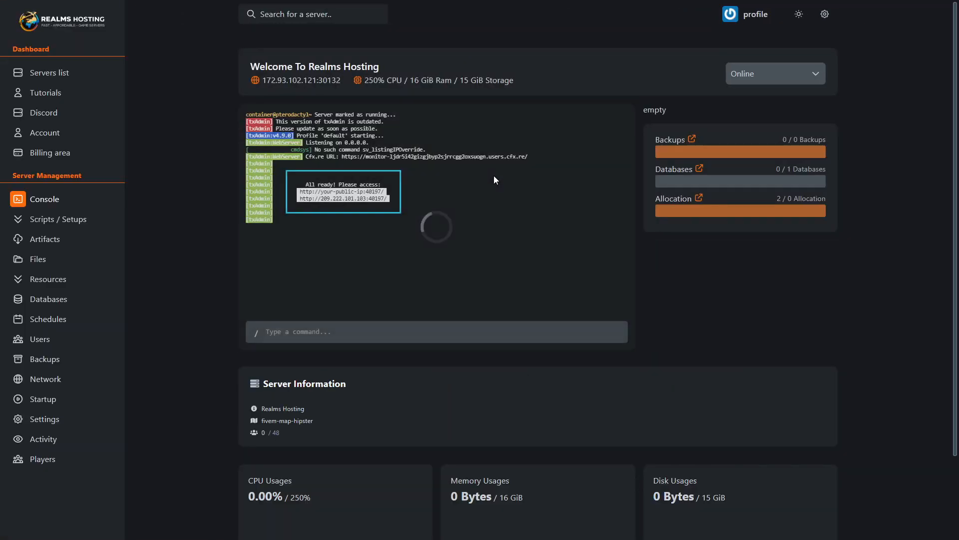
pyautogui.scroll(-2, 730, 206)
pyautogui.scroll(2, 185, 120)
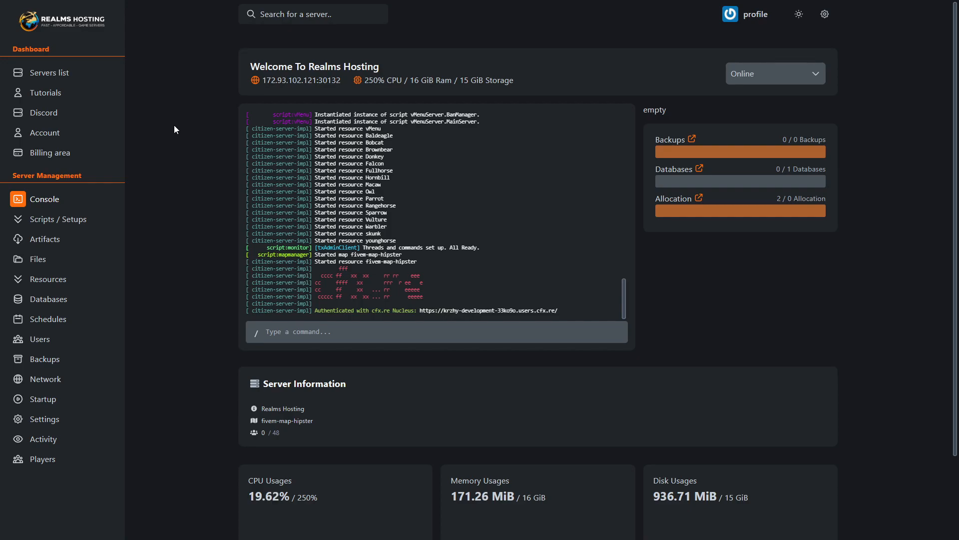
# - Review the power actions available for the online server without running any of them
pyautogui.click(768, 80)
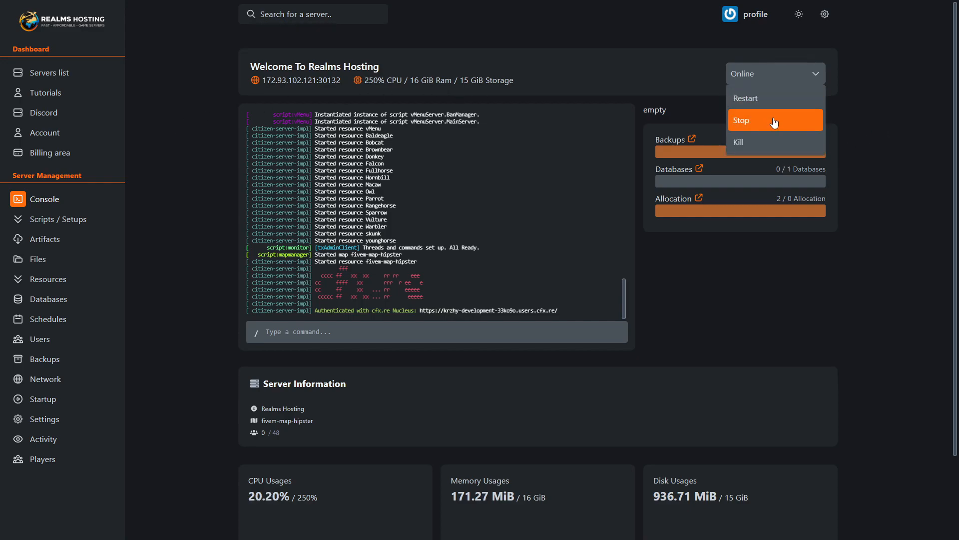
pyautogui.click(742, 243)
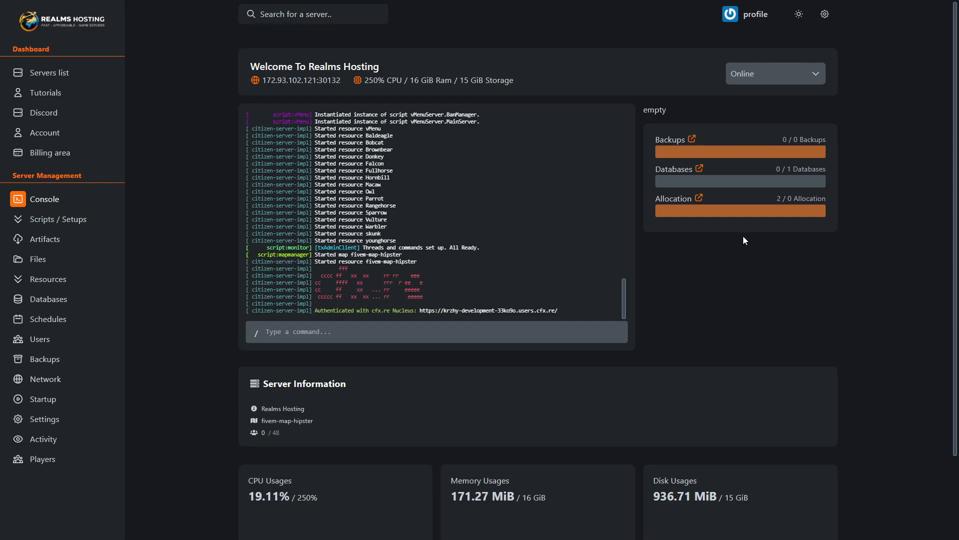
pyautogui.click(773, 75)
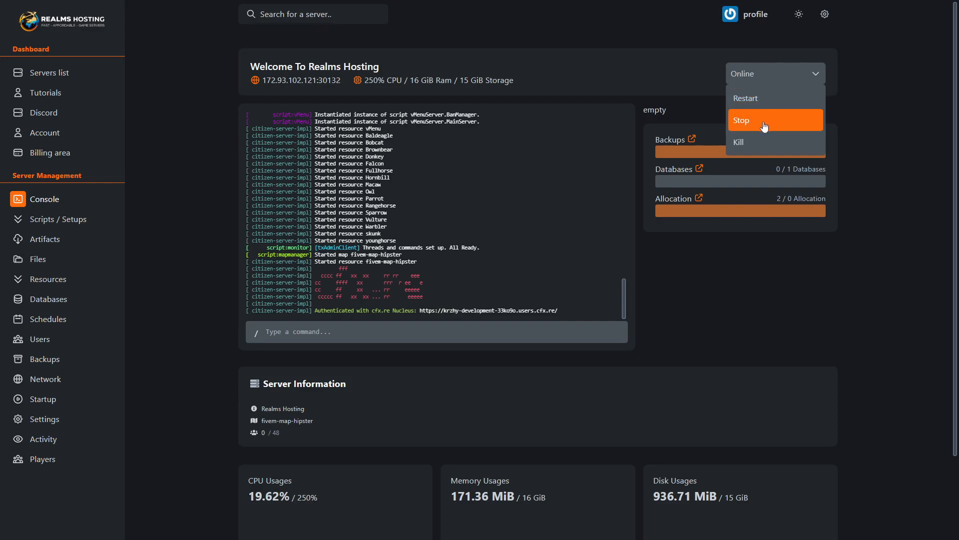
pyautogui.click(754, 259)
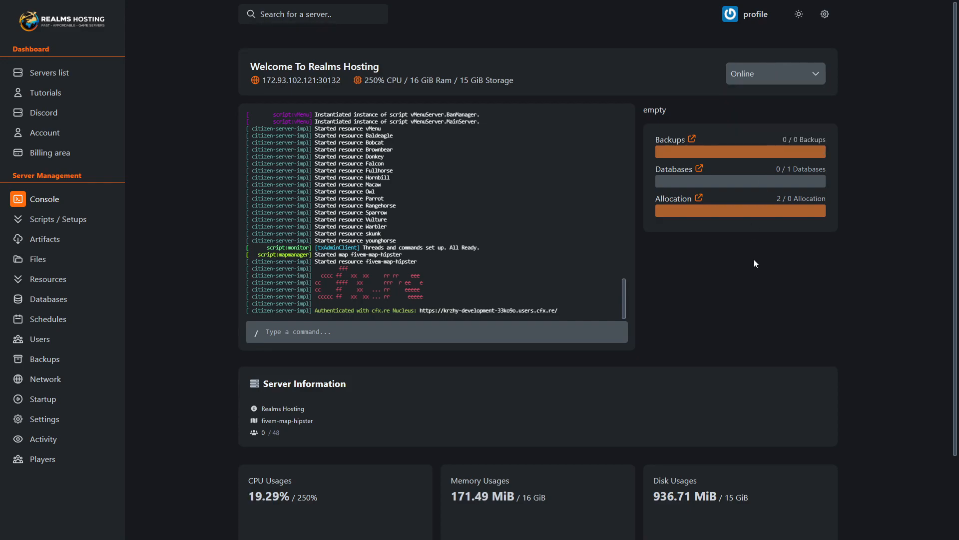
# - Examine the server information and the CPU, memory and disk usage on the console page
pyautogui.scroll(-1, 716, 172)
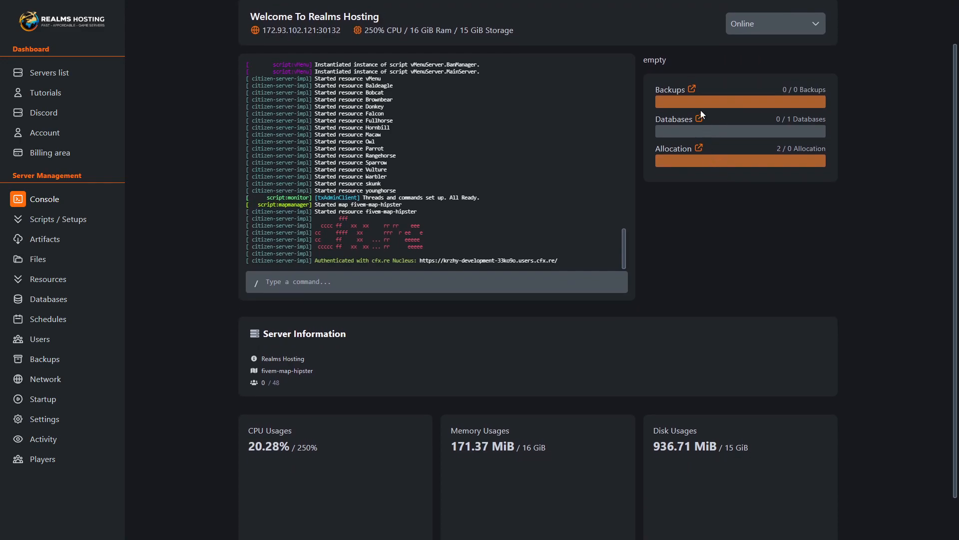
pyautogui.scroll(-1, 701, 113)
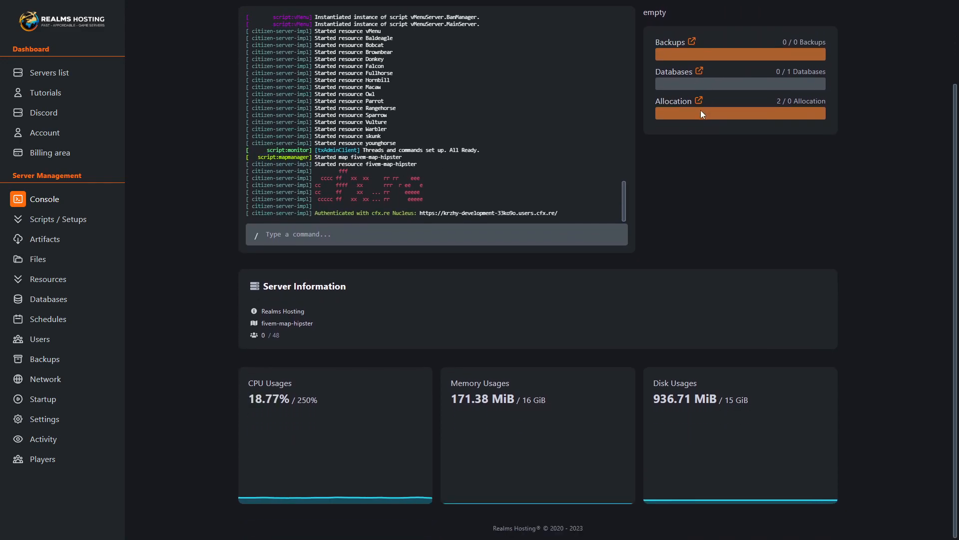
pyautogui.scroll(1, 700, 110)
pyautogui.scroll(-1, 394, 268)
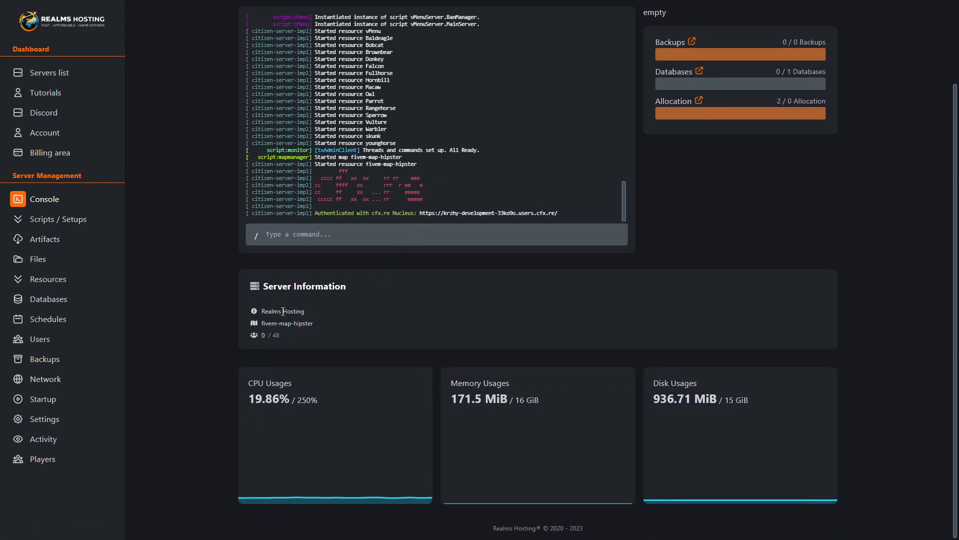
pyautogui.moveTo(259, 312); pyautogui.dragTo(317, 309)
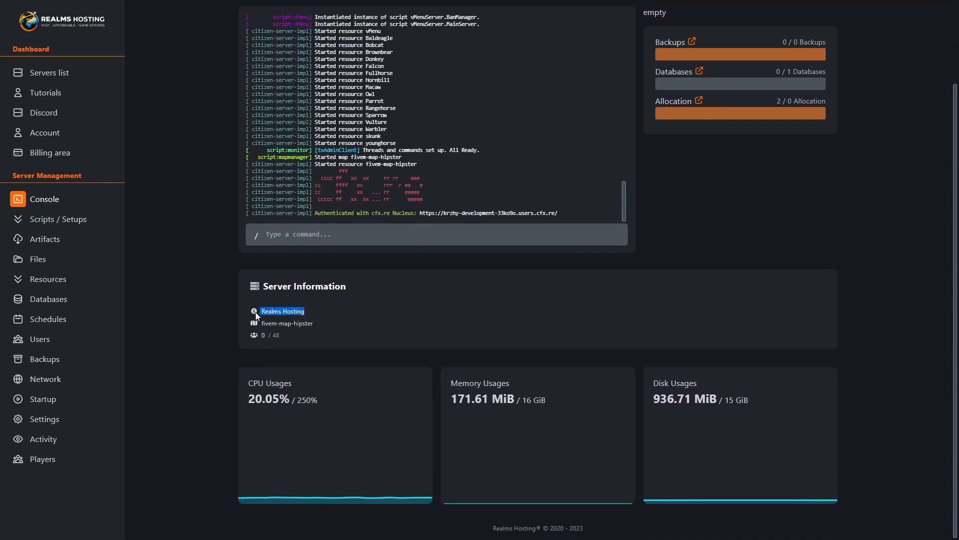
pyautogui.moveTo(281, 343); pyautogui.dragTo(265, 336)
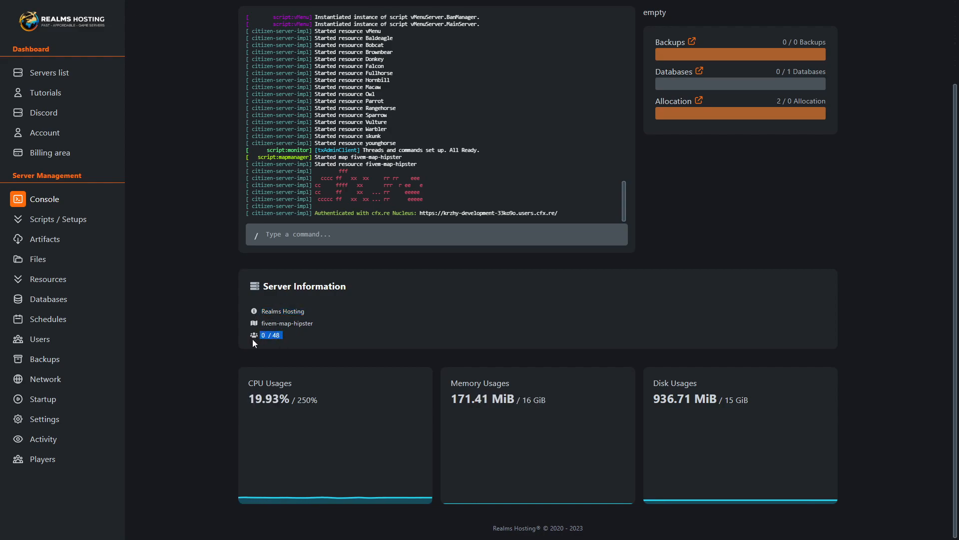
pyautogui.click(305, 333)
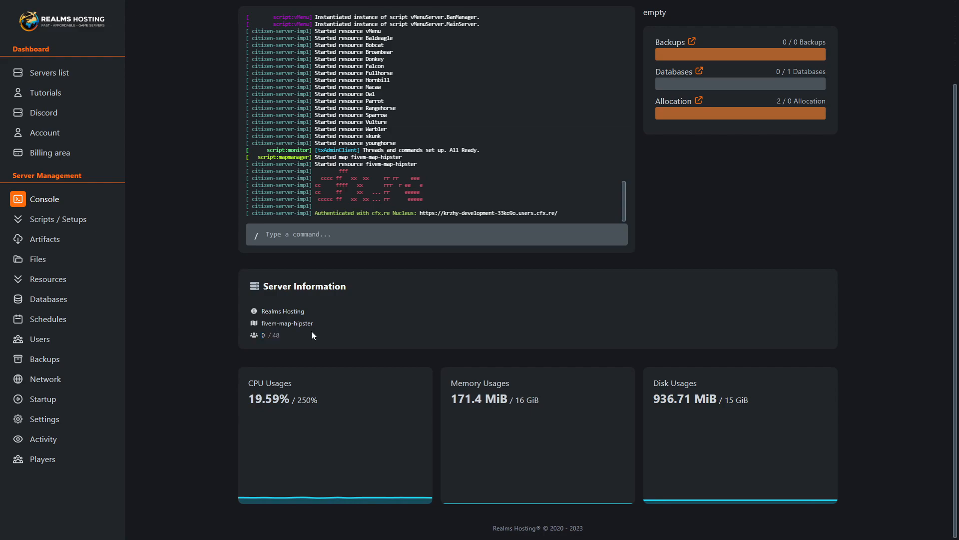
pyautogui.moveTo(242, 395); pyautogui.dragTo(331, 402)
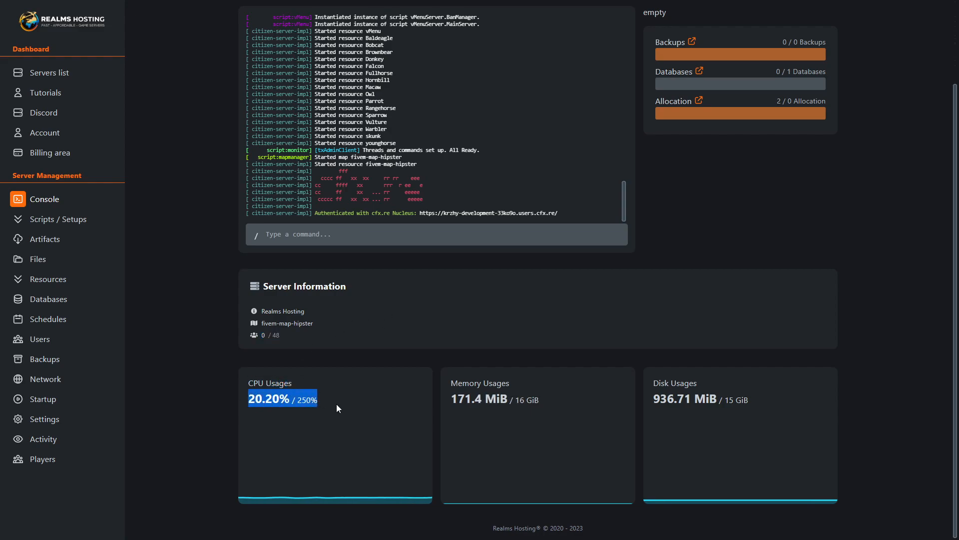
pyautogui.moveTo(455, 381); pyautogui.dragTo(554, 415)
pyautogui.moveTo(652, 381); pyautogui.dragTo(751, 408)
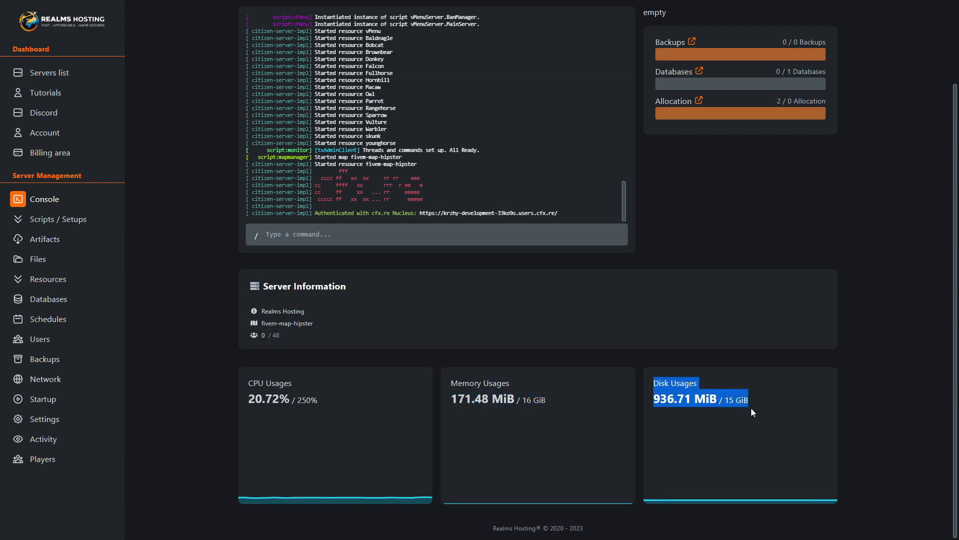
pyautogui.click(751, 405)
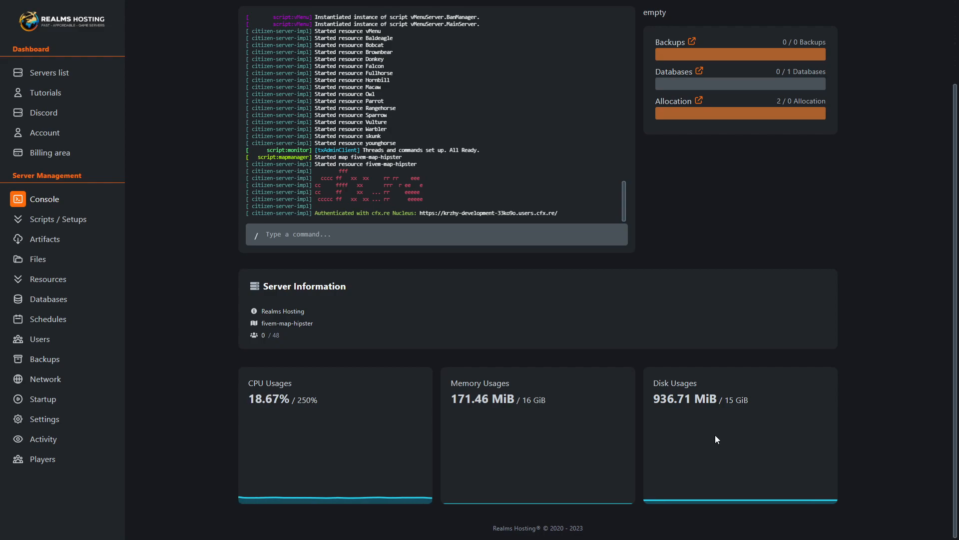
# - Review the mods available to install, and browse the list of installable artifact versions
pyautogui.click(42, 220)
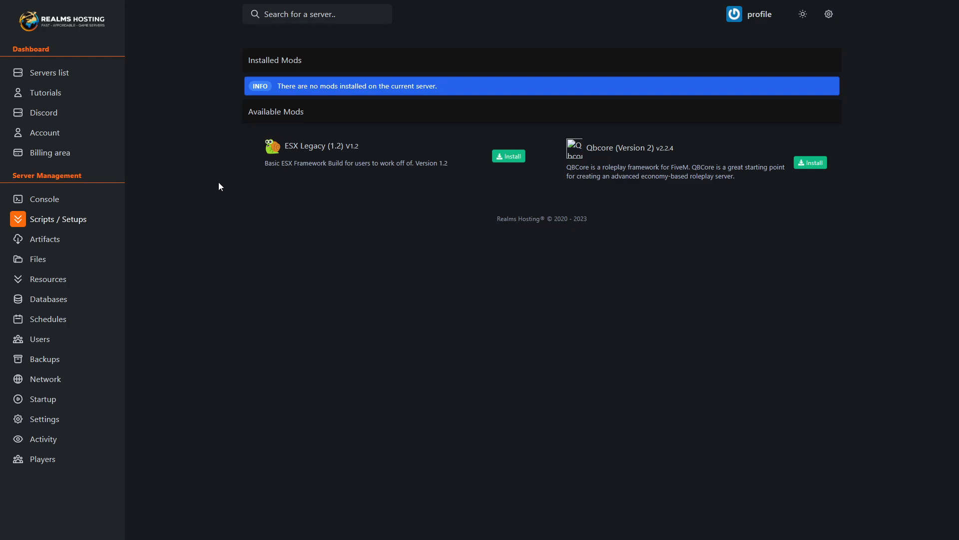
pyautogui.click(75, 238)
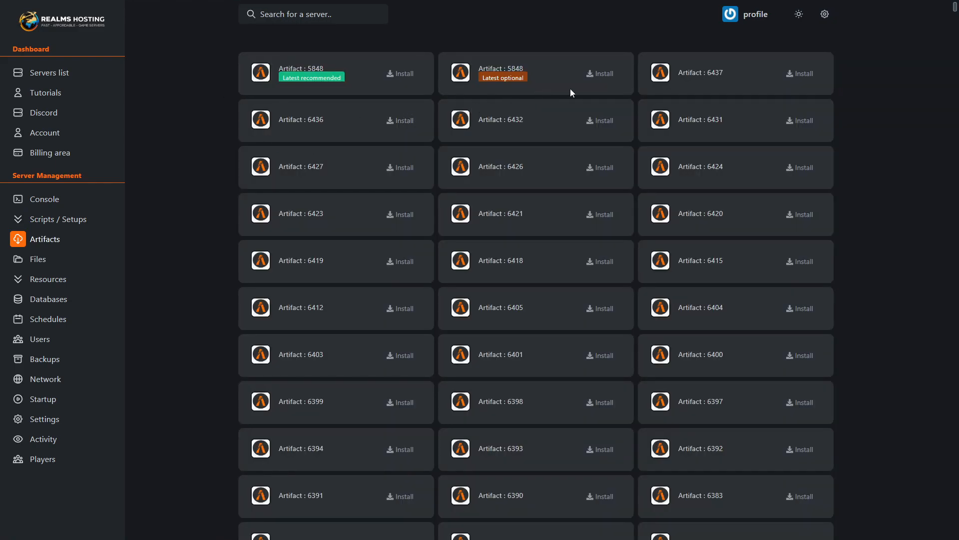
pyautogui.scroll(-5, 599, 89)
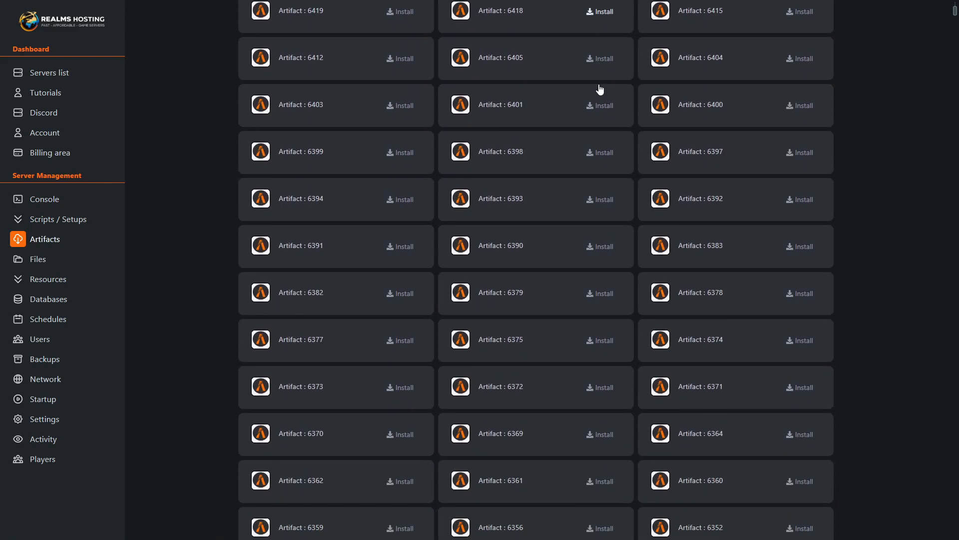
pyautogui.scroll(-12, 598, 89)
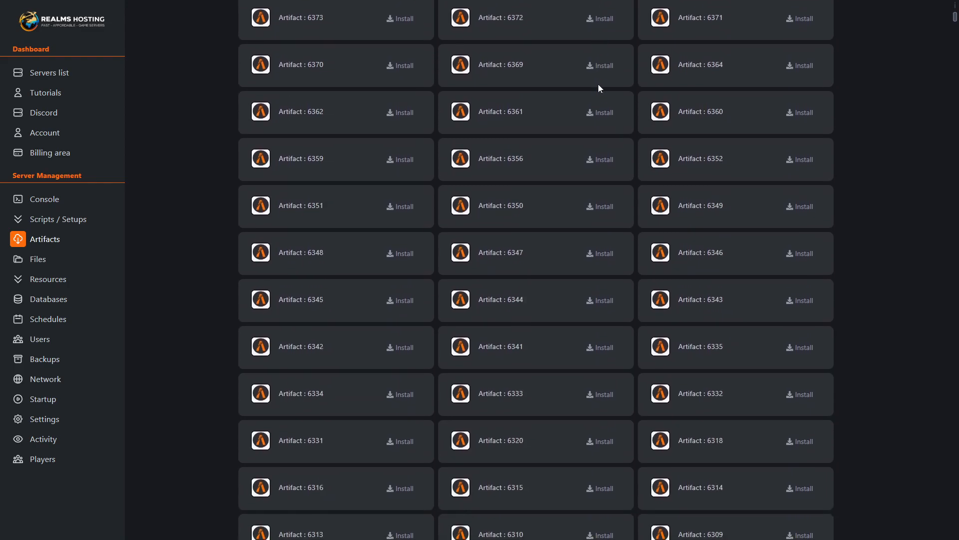
pyautogui.scroll(-13, 599, 88)
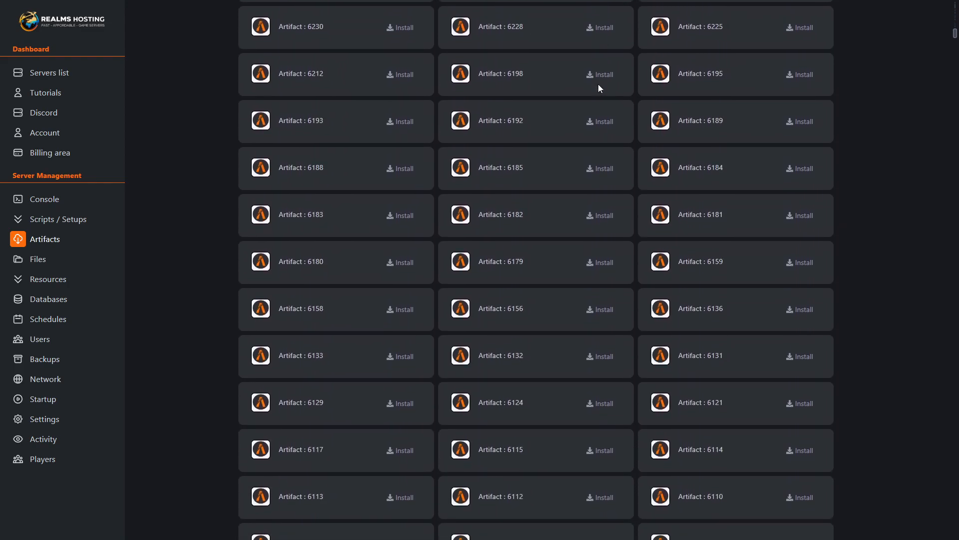
pyautogui.scroll(20, 598, 88)
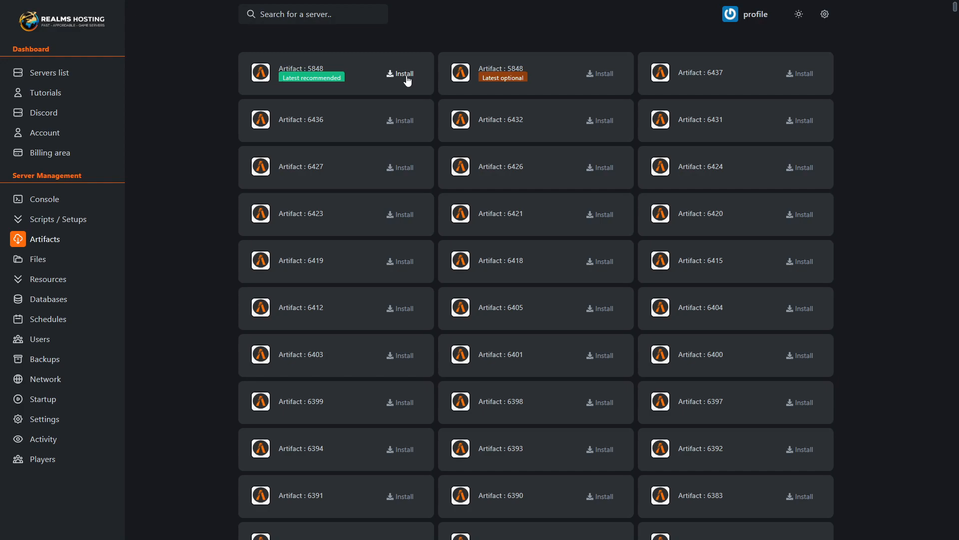
# - View the server.cfg file in the container directory and return to the file list
pyautogui.click(32, 266)
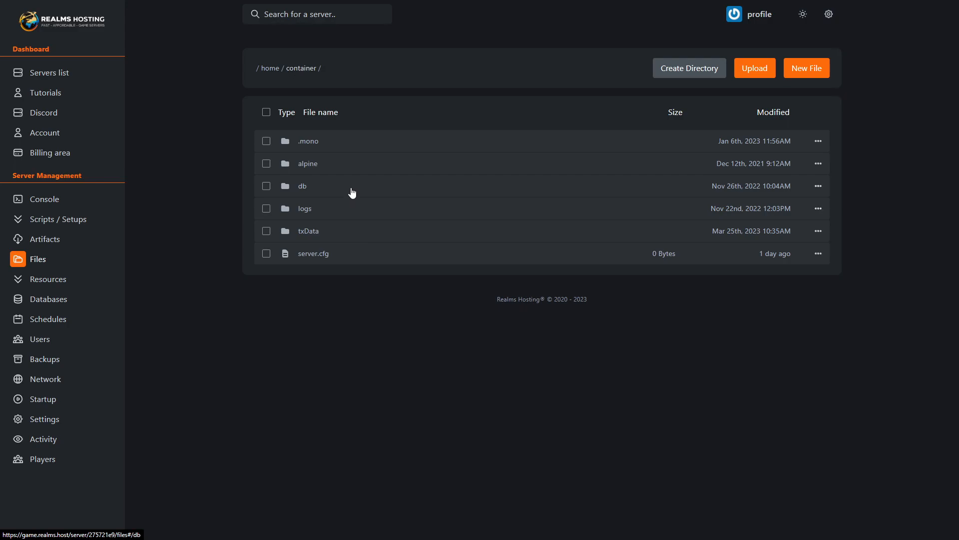
pyautogui.click(351, 253)
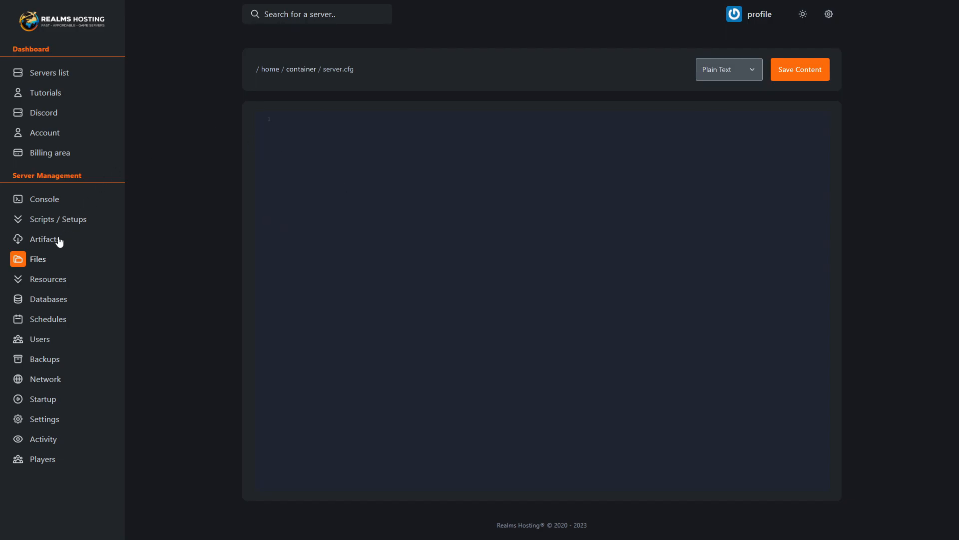
pyautogui.click(46, 257)
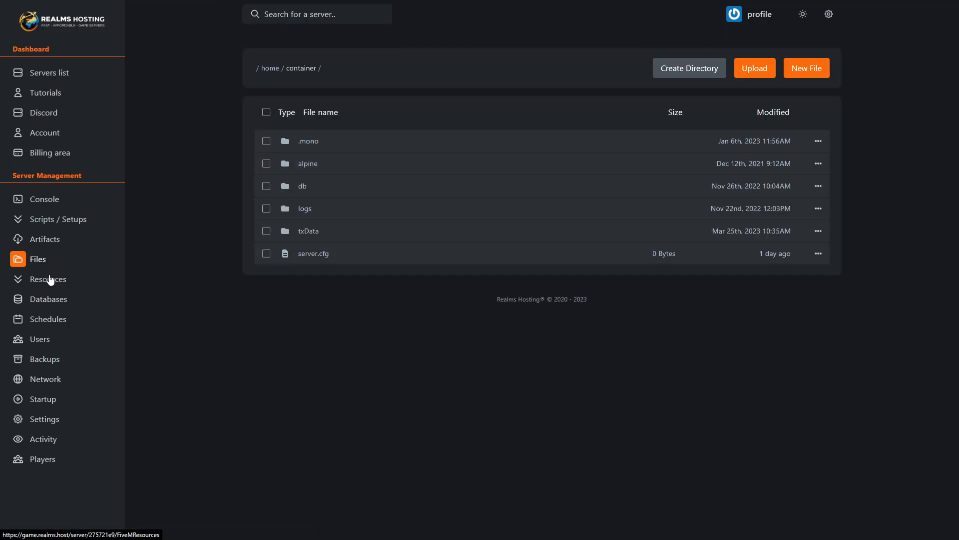
# - Check the server's resources page, and view the connection details of its database
pyautogui.click(50, 280)
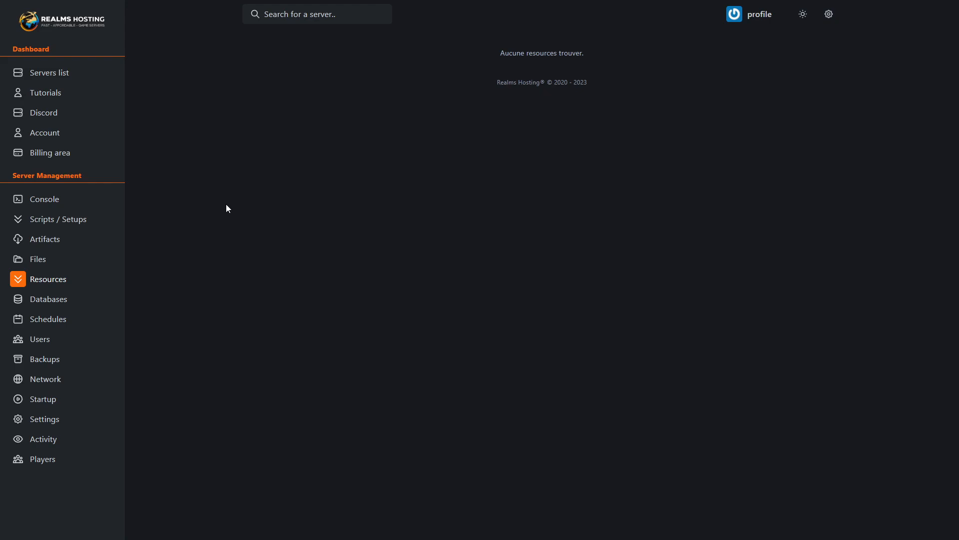
pyautogui.click(28, 302)
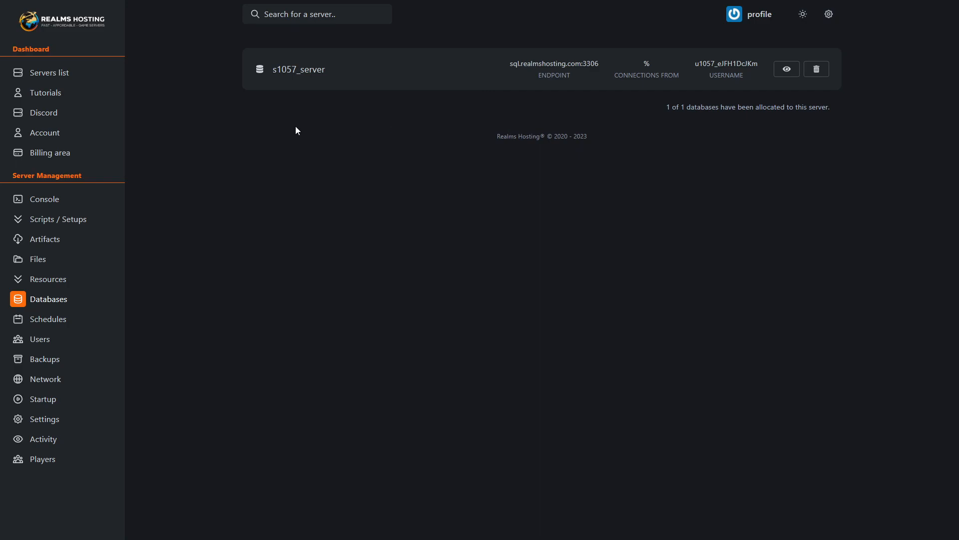
pyautogui.click(787, 70)
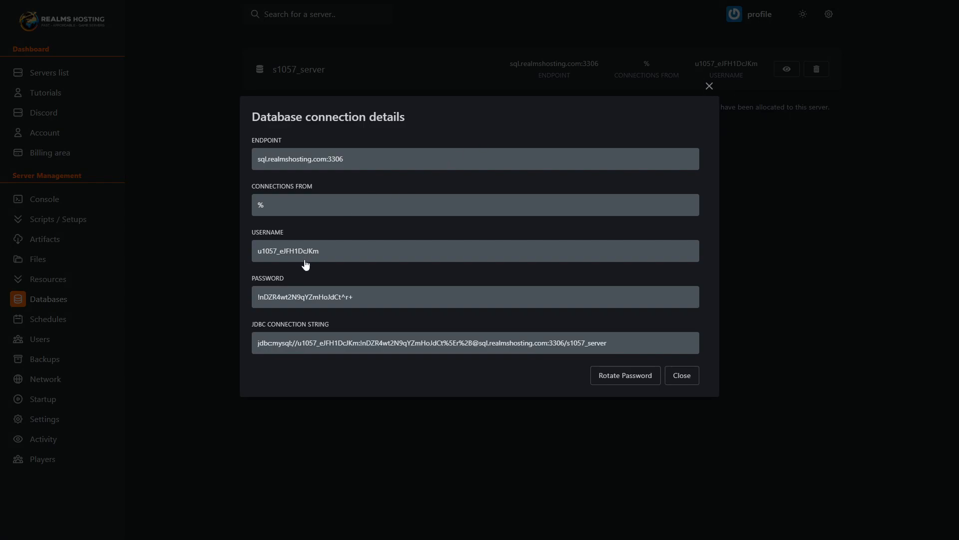
pyautogui.click(381, 406)
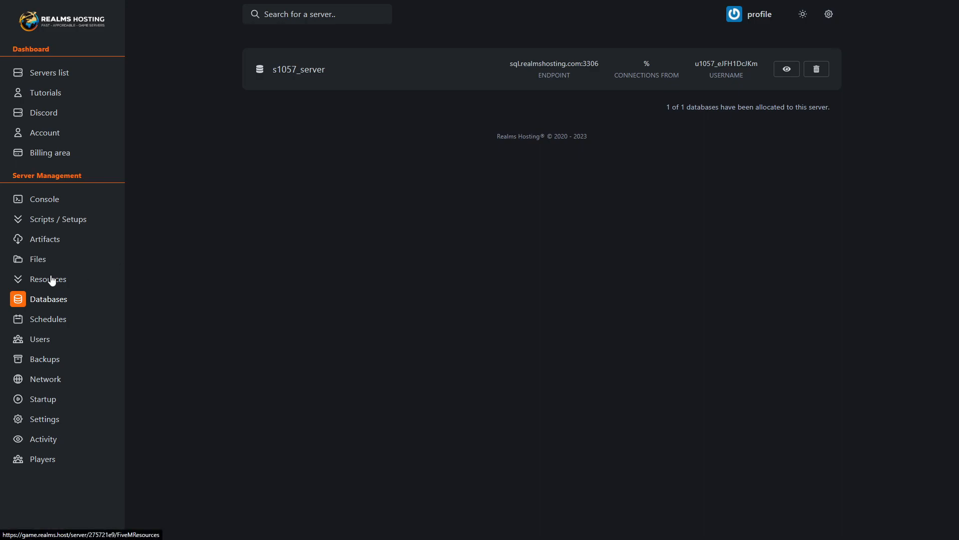
# - Inspect the form for creating a server schedule and close it without creating one
pyautogui.click(42, 325)
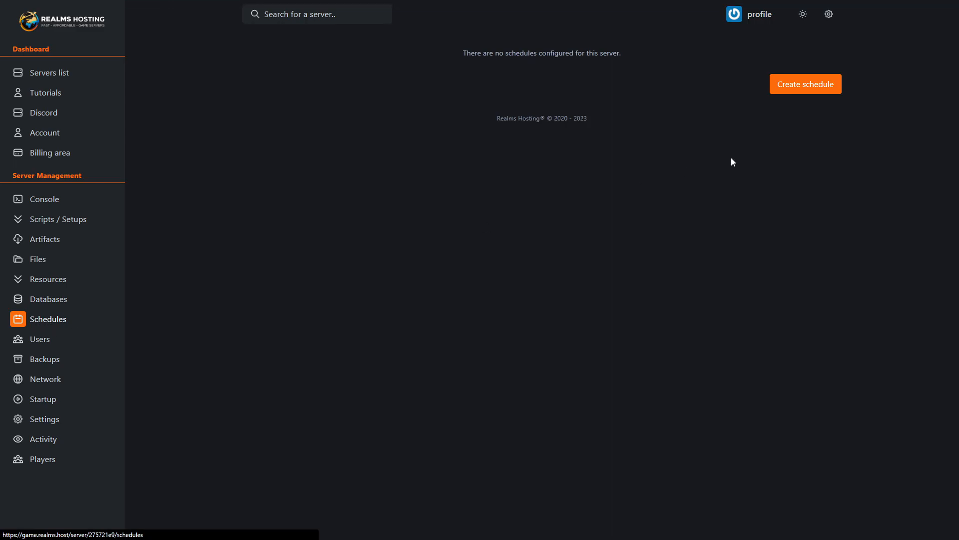
pyautogui.click(791, 93)
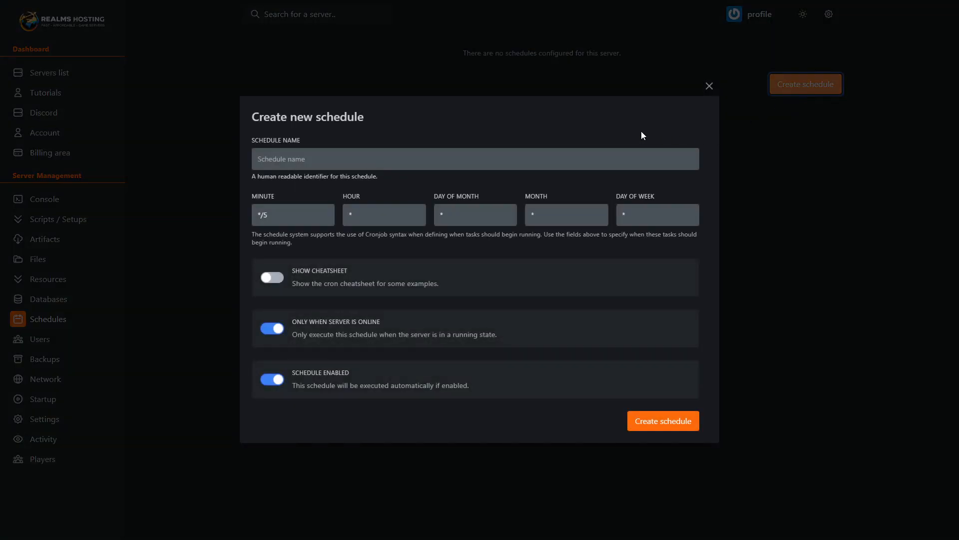
pyautogui.click(281, 157)
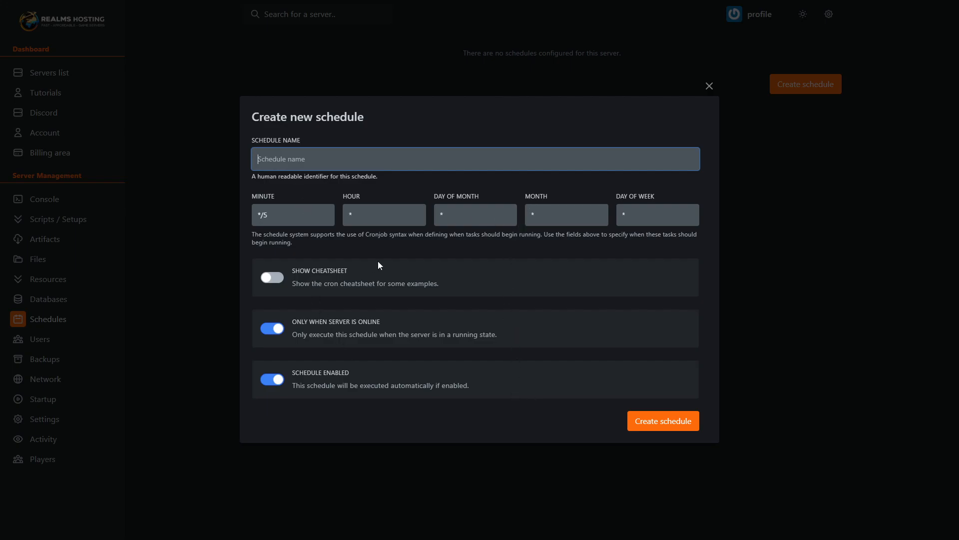
pyautogui.click(709, 85)
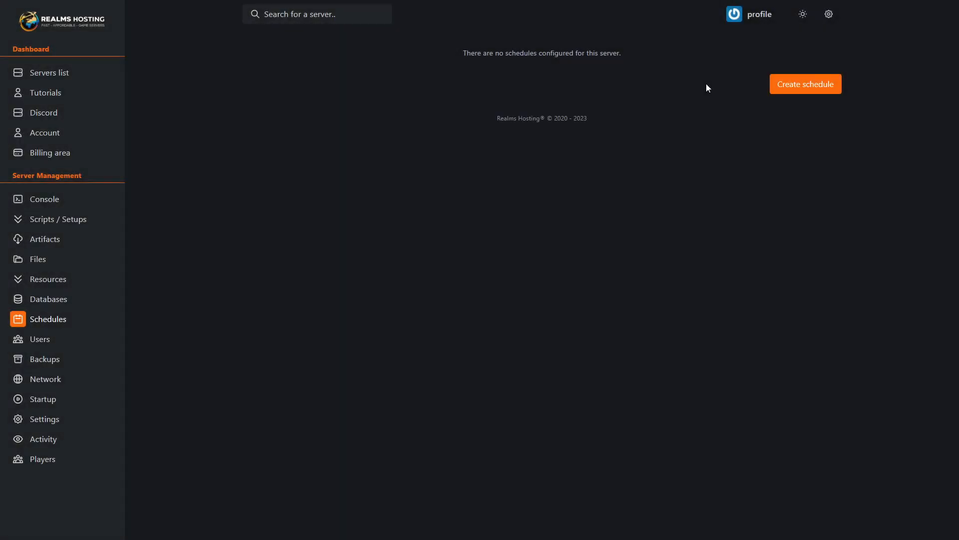
# - Review the server's users and backups pages and its network allocations
pyautogui.click(52, 347)
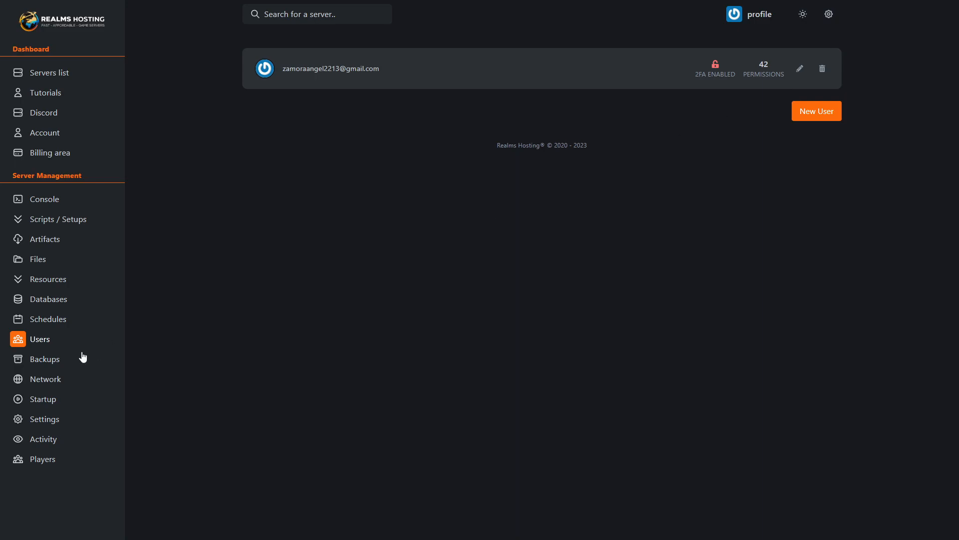
pyautogui.click(54, 358)
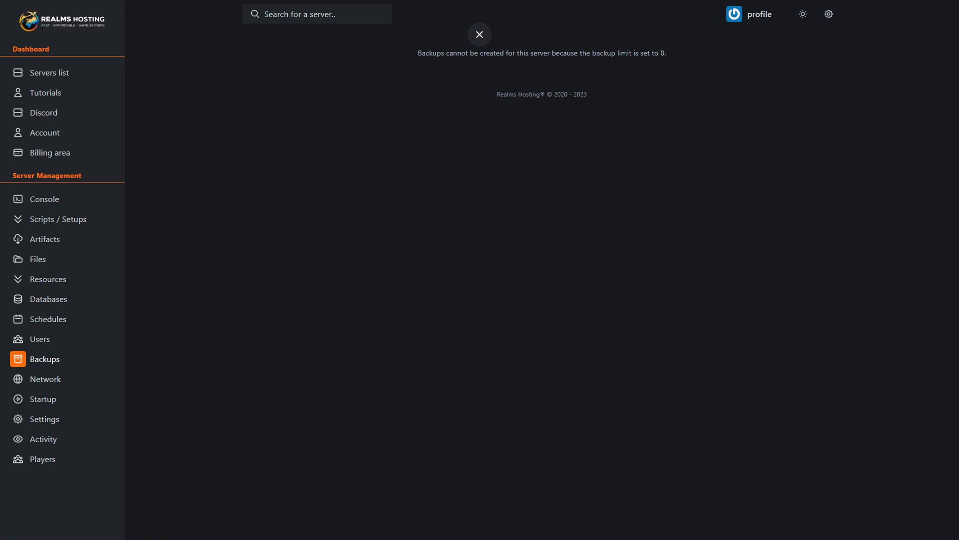
pyautogui.click(69, 360)
pyautogui.click(46, 380)
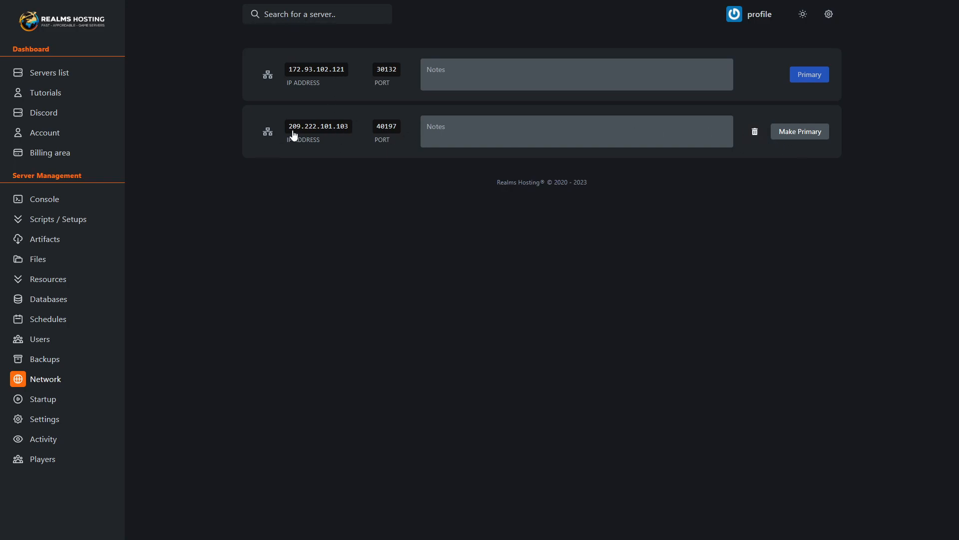
# - Examine the server's startup command and all of its startup variables
pyautogui.click(72, 404)
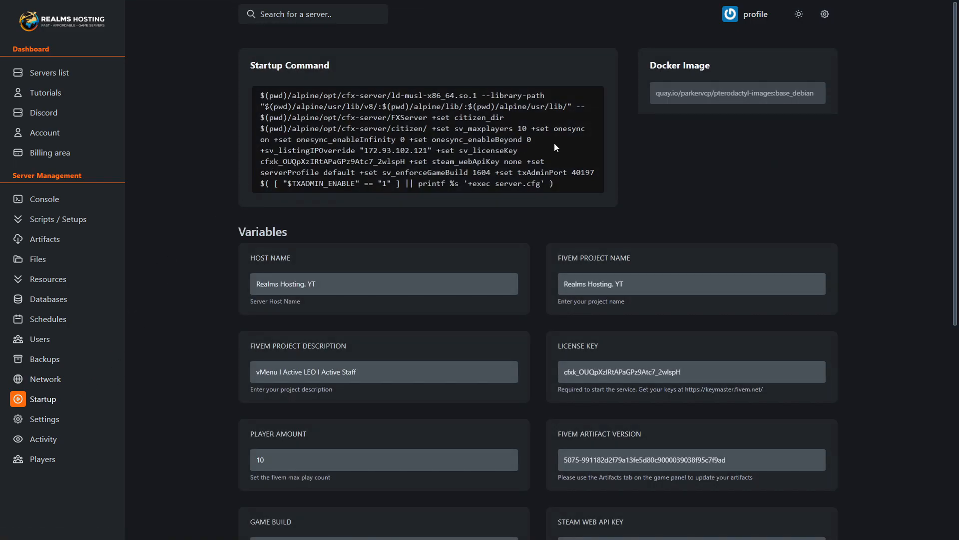
pyautogui.scroll(-5, 572, 185)
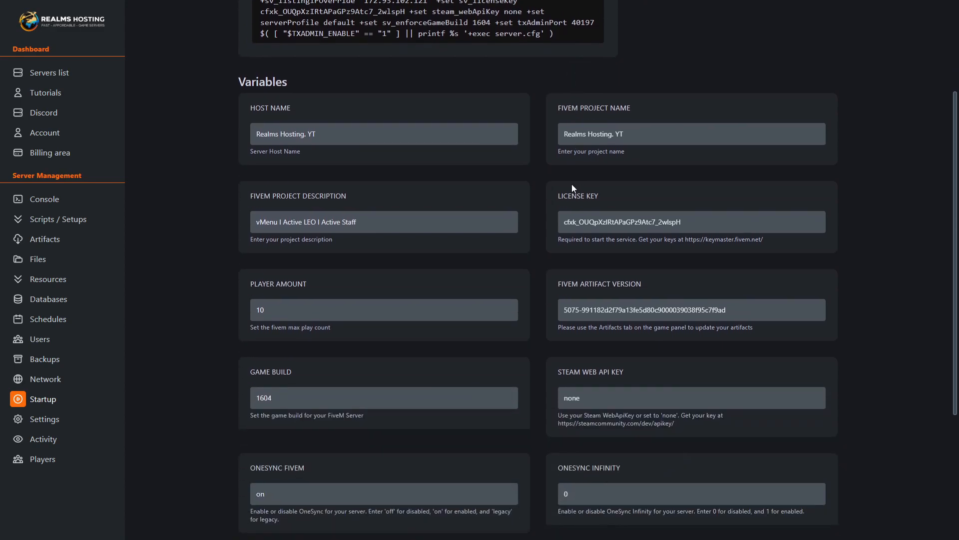
pyautogui.scroll(2, 571, 184)
pyautogui.scroll(-3, 634, 242)
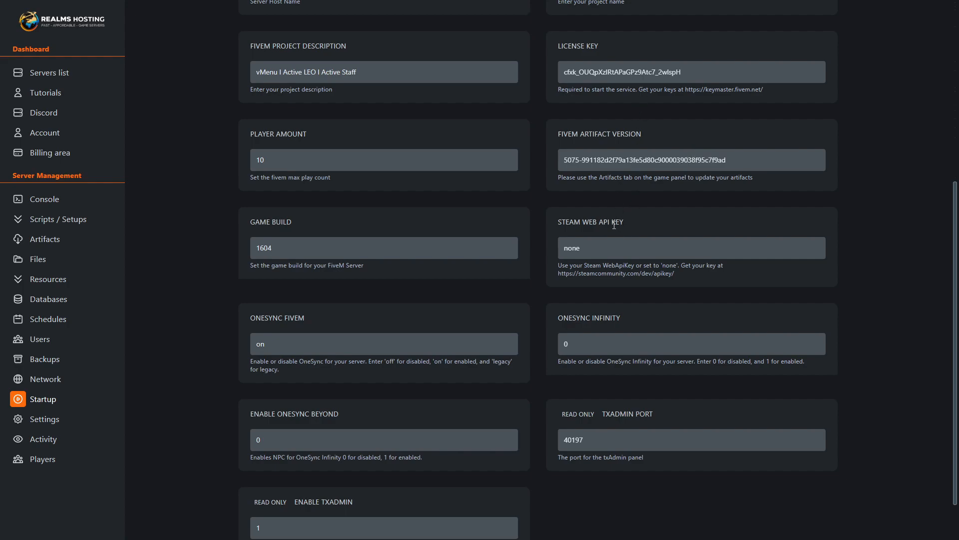
pyautogui.scroll(-2, 615, 220)
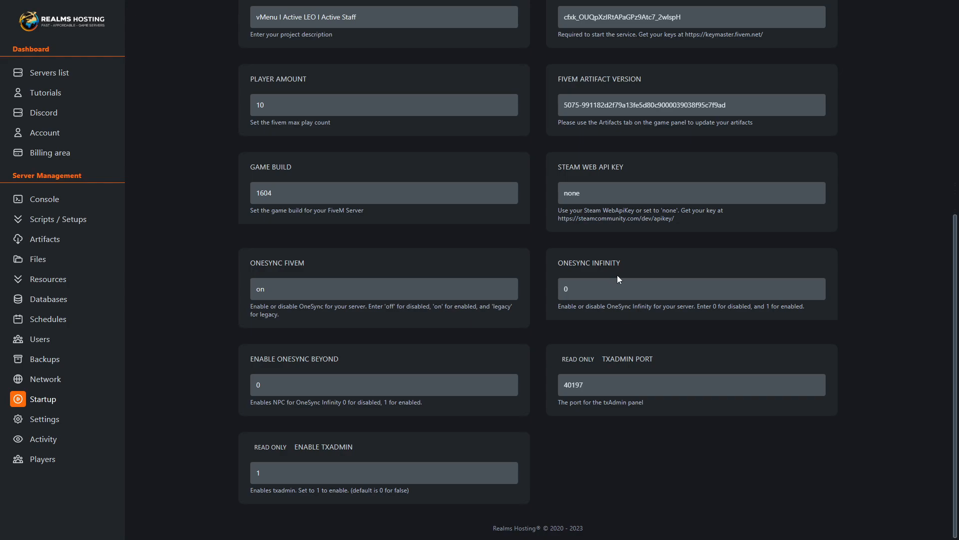
pyautogui.scroll(4, 618, 278)
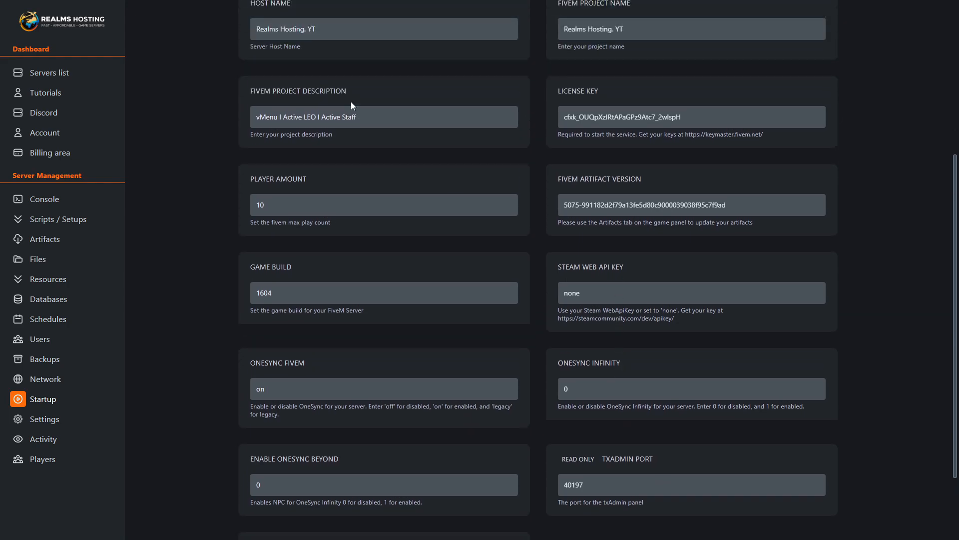
pyautogui.scroll(-4, 447, 235)
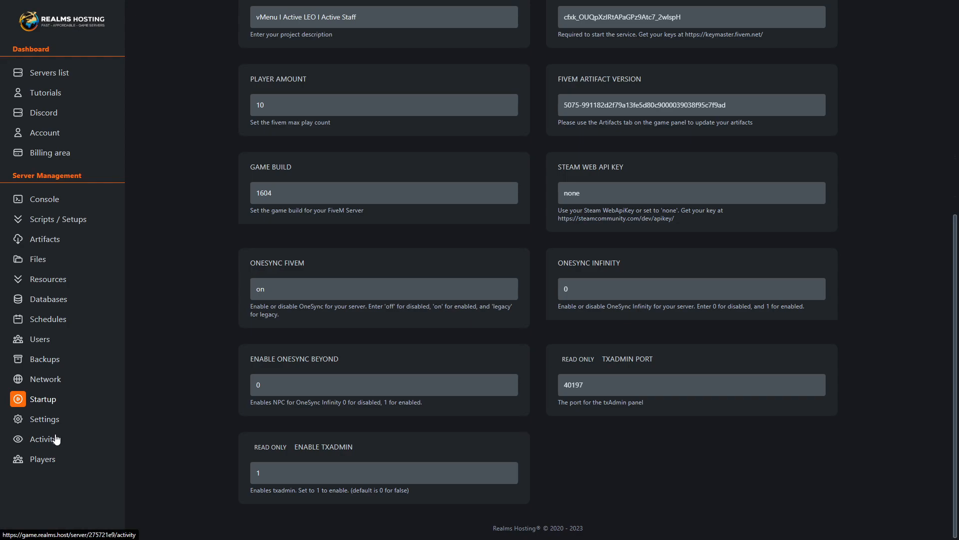
pyautogui.scroll(5, 522, 375)
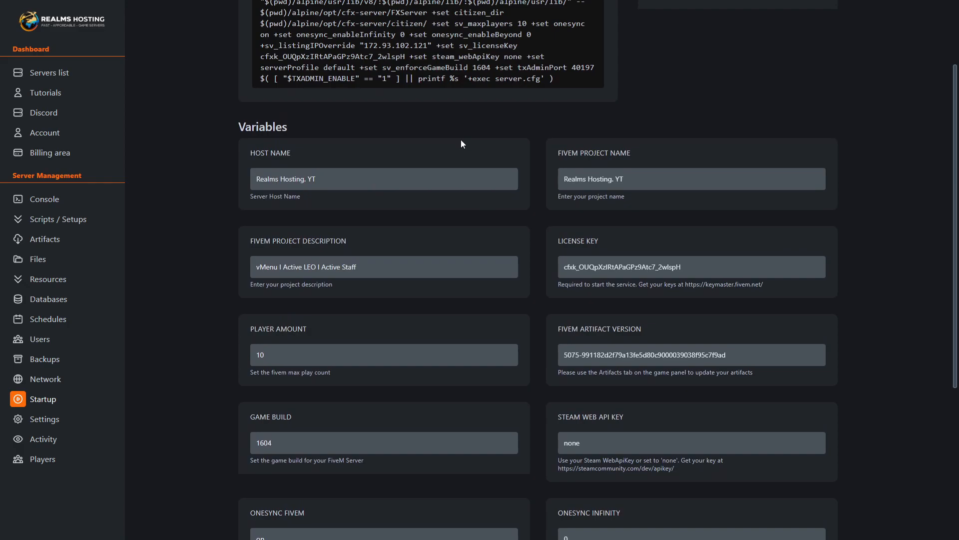
# - Check the SFTP details and server details on the settings page, highlighting the server name
pyautogui.click(64, 426)
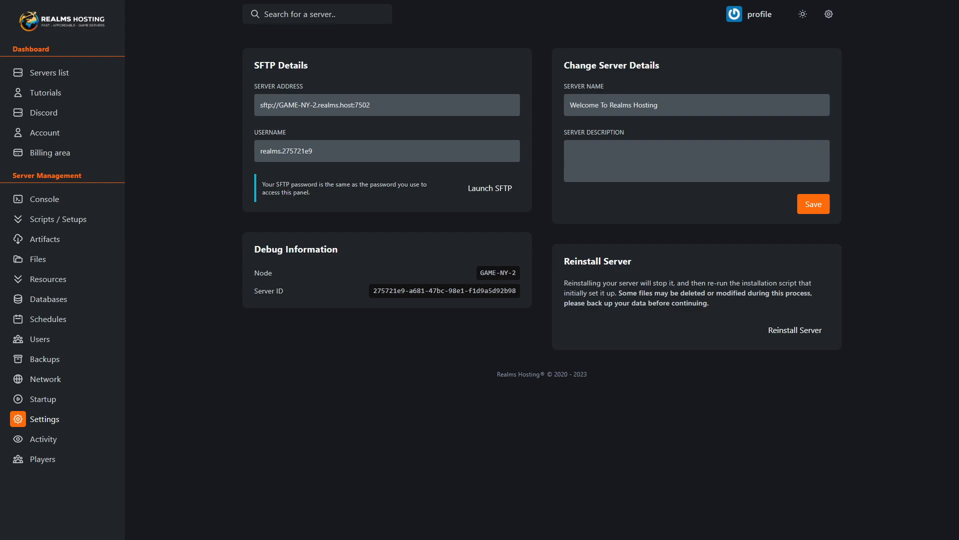
pyautogui.moveTo(701, 110); pyautogui.dragTo(562, 116)
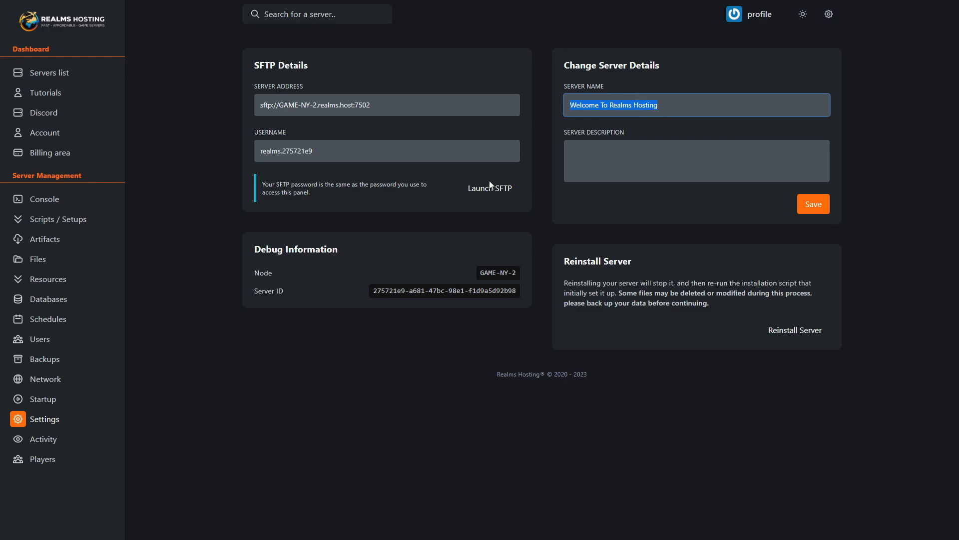
# - Look through the server's activity log and check its list of online players
pyautogui.click(48, 441)
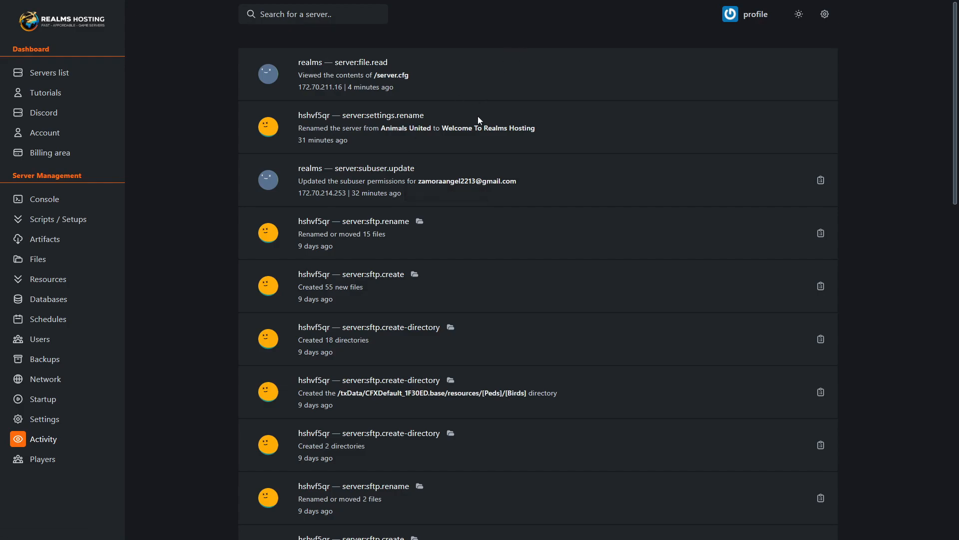
pyautogui.scroll(-2, 542, 140)
pyautogui.scroll(-10, 539, 147)
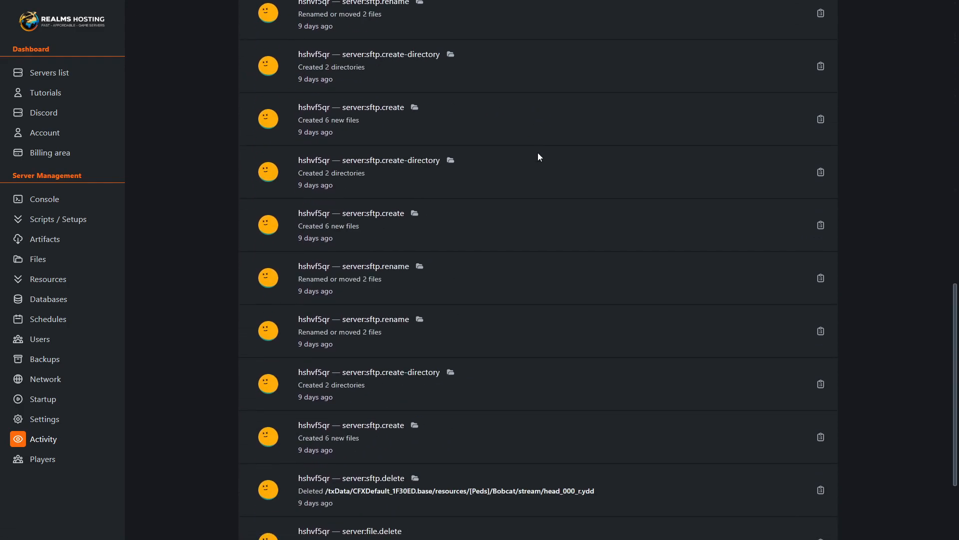
pyautogui.scroll(20, 538, 158)
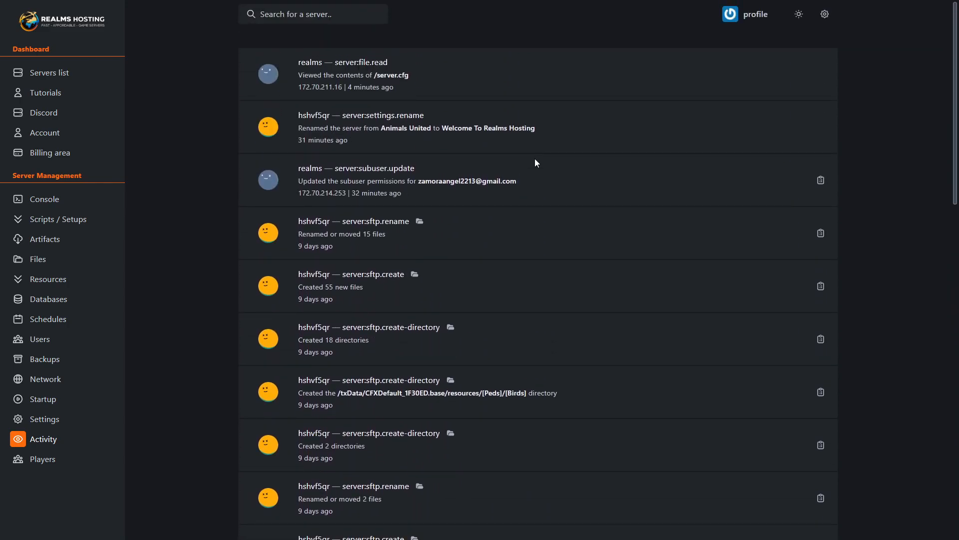
pyautogui.click(72, 463)
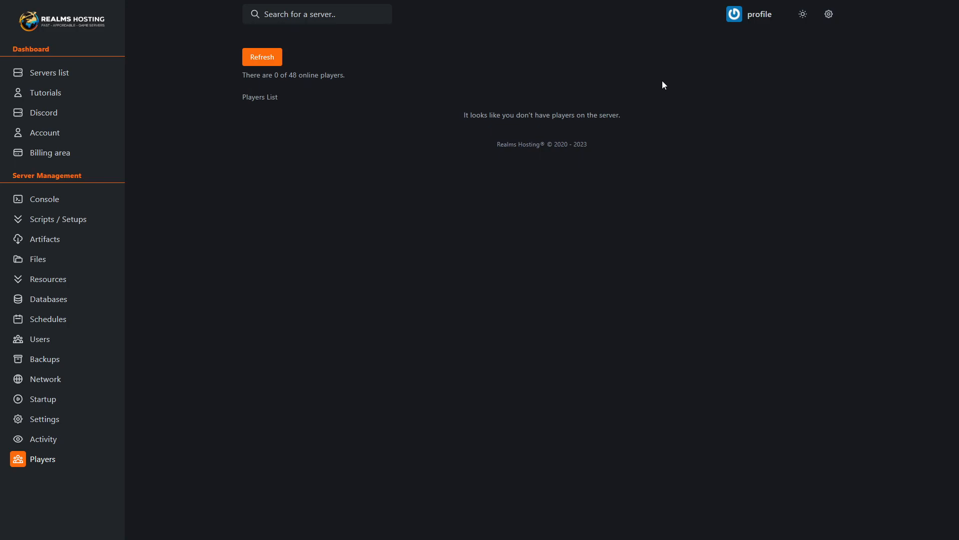
# - Stop the server from its console and forcibly kill its process, accepting the data corruption risk
pyautogui.click(66, 200)
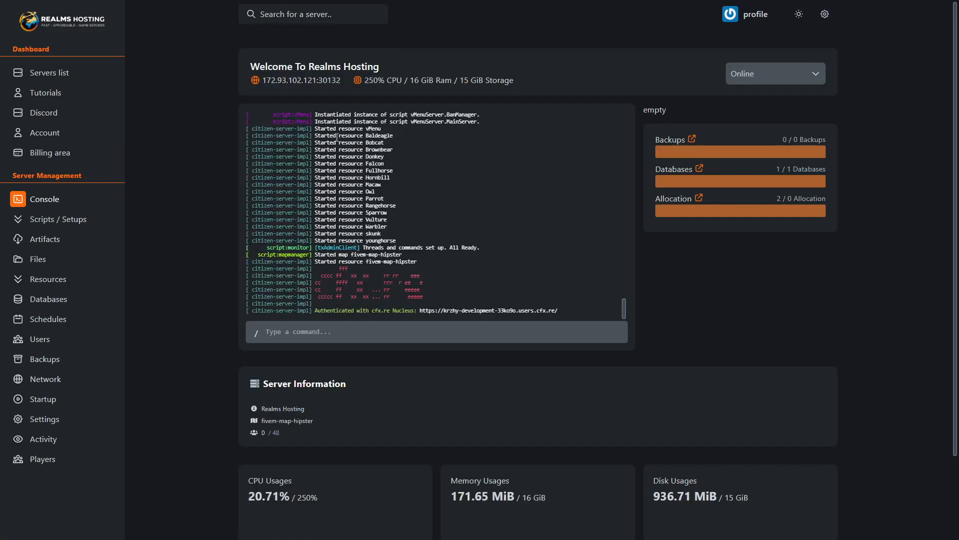
pyautogui.scroll(-3, 655, 222)
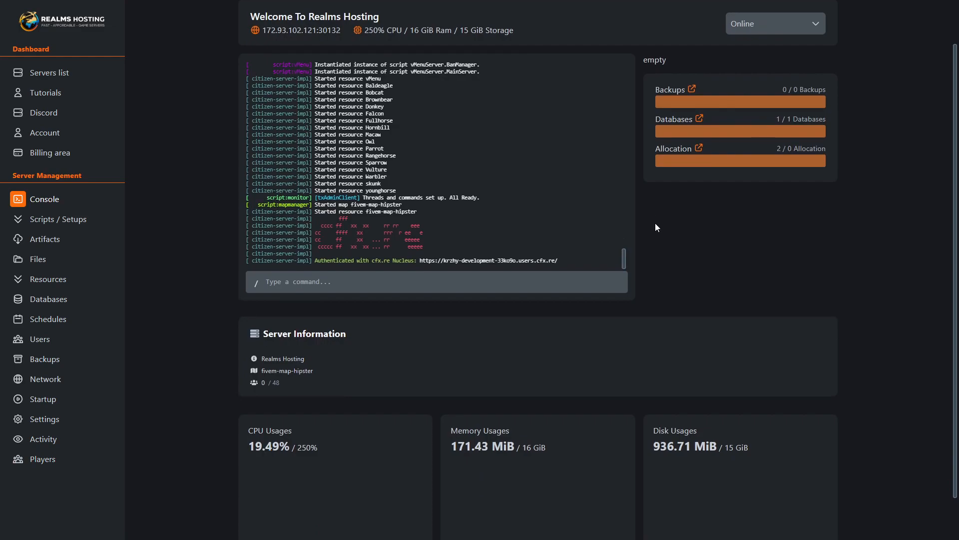
pyautogui.scroll(3, 655, 223)
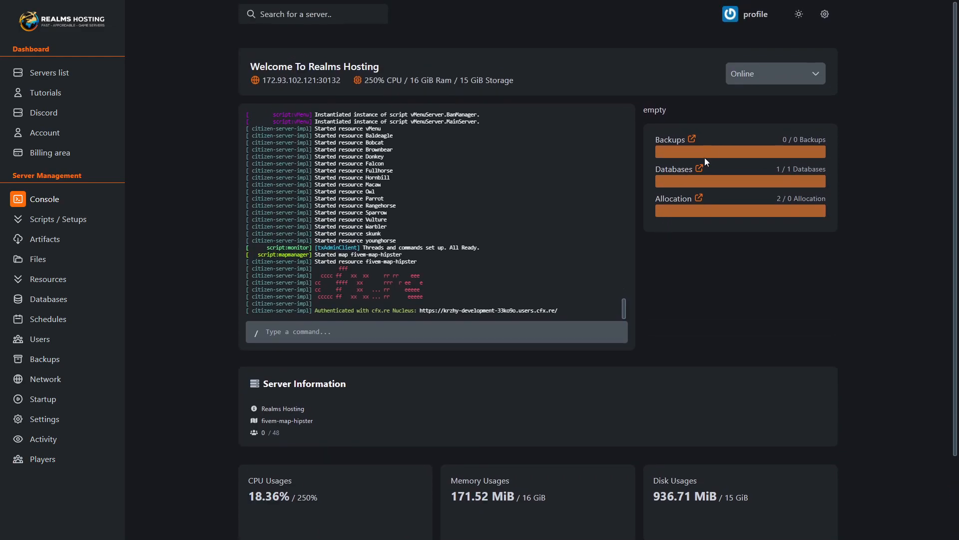
pyautogui.click(769, 75)
pyautogui.click(750, 120)
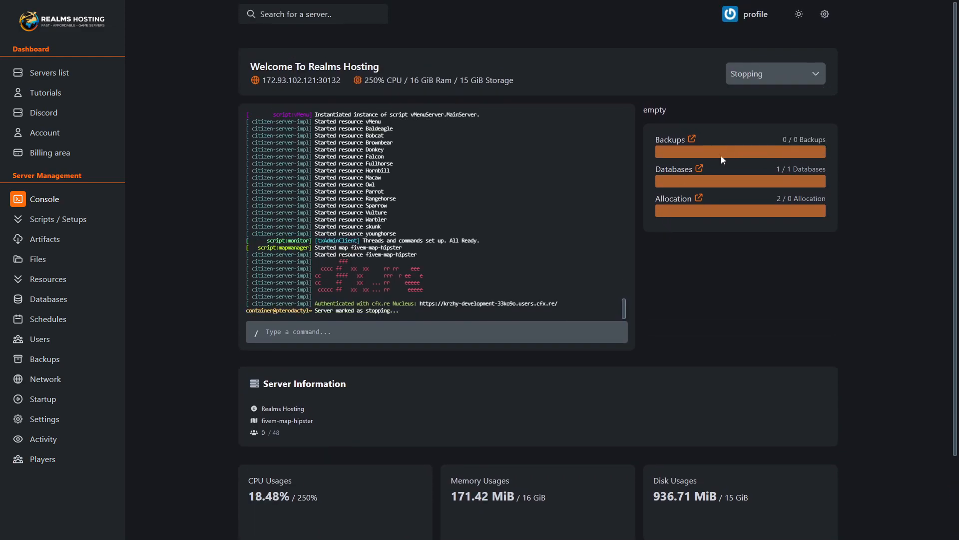
pyautogui.click(760, 82)
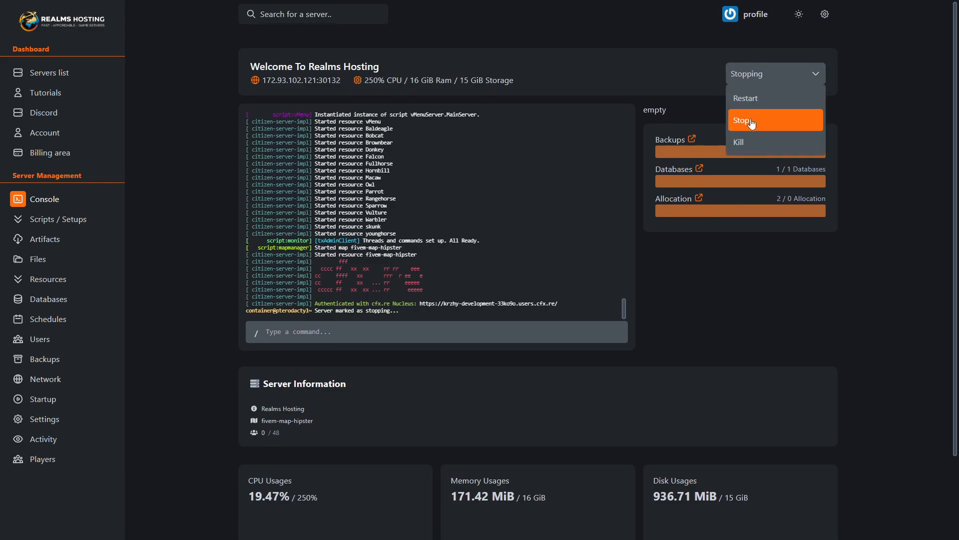
pyautogui.click(747, 120)
pyautogui.click(772, 80)
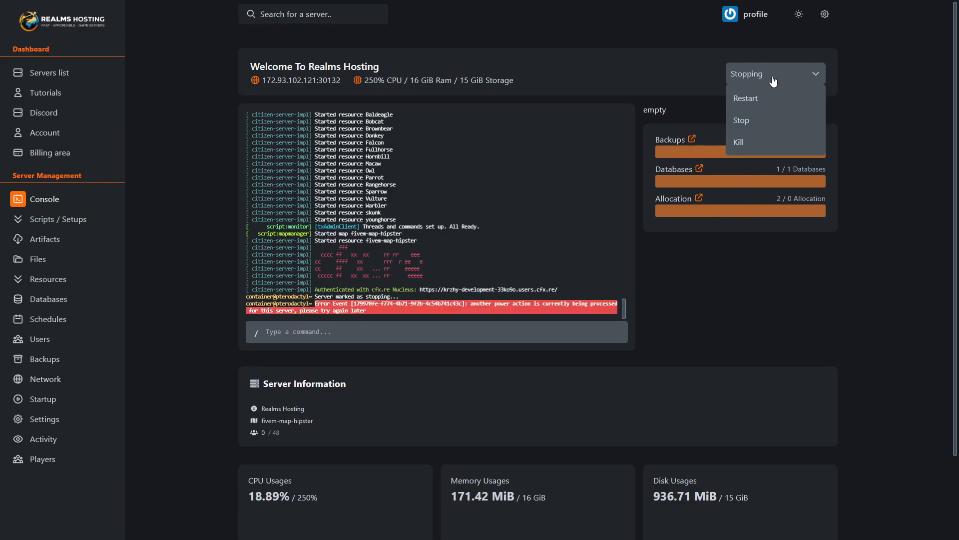
pyautogui.click(749, 148)
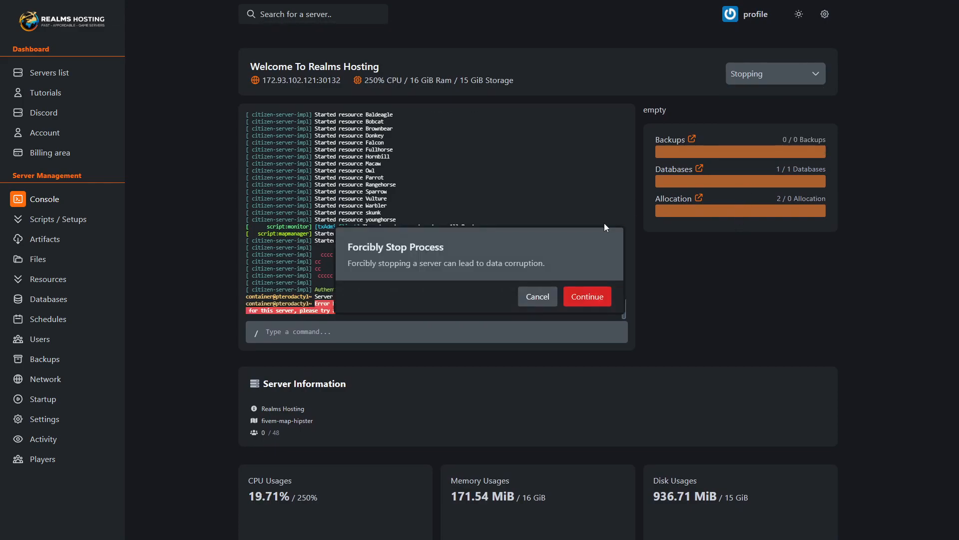
pyautogui.click(584, 295)
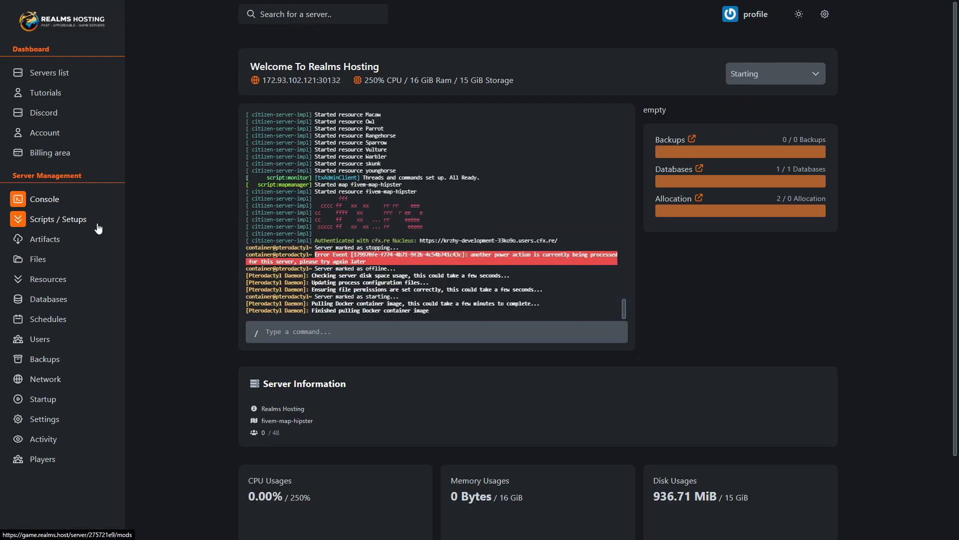
# - Review the available mods and artifacts, and dismiss the install confirmation for the latest recommended artifact 5848
pyautogui.click(100, 222)
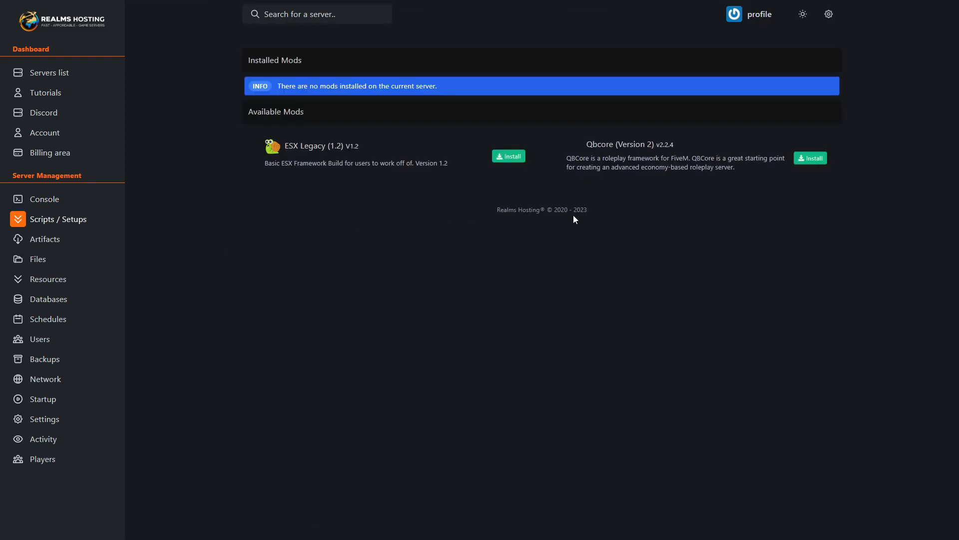
pyautogui.click(53, 240)
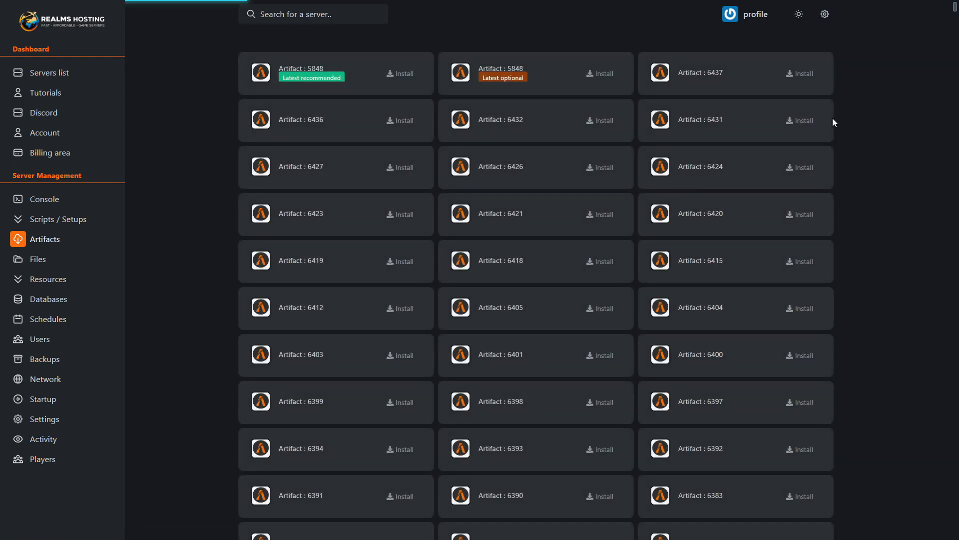
pyautogui.scroll(-3, 832, 122)
pyautogui.scroll(-5, 832, 122)
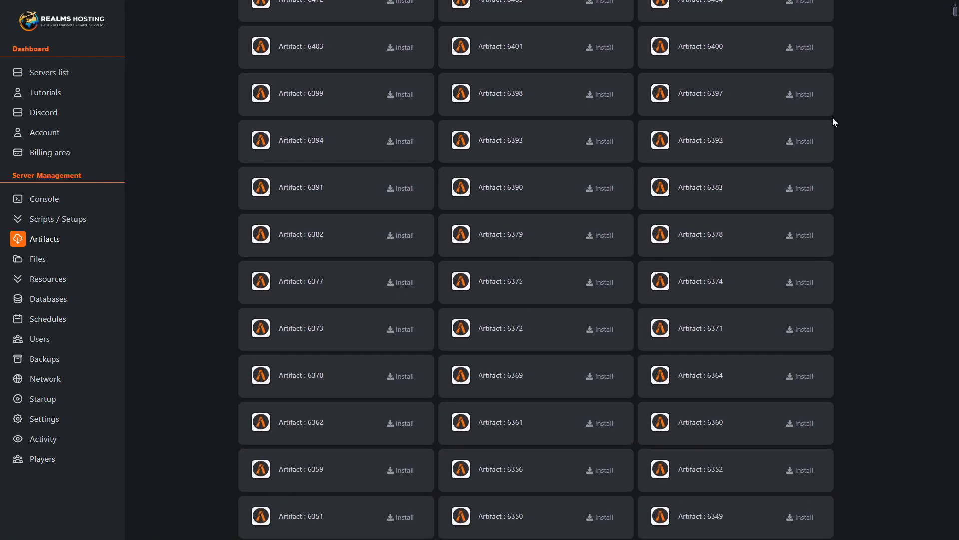
pyautogui.scroll(8, 832, 121)
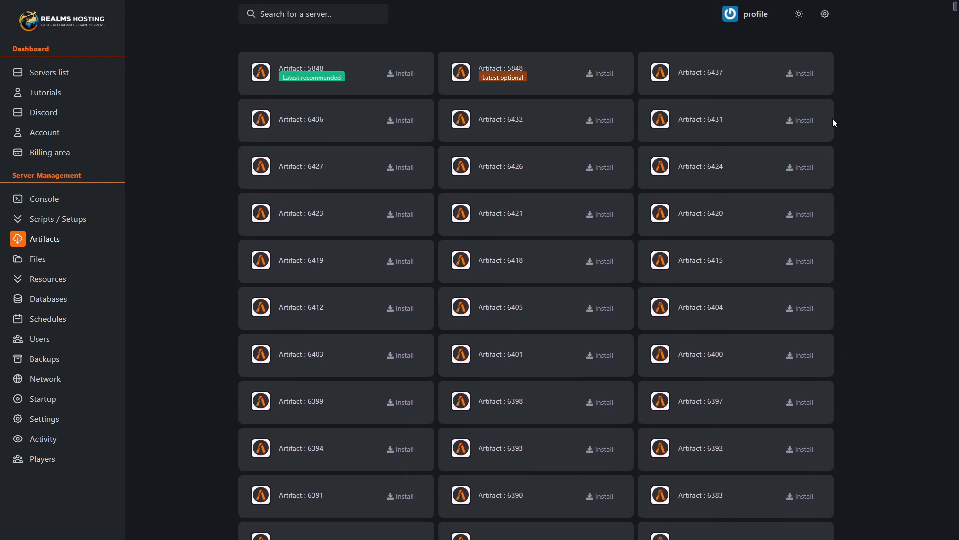
pyautogui.click(402, 76)
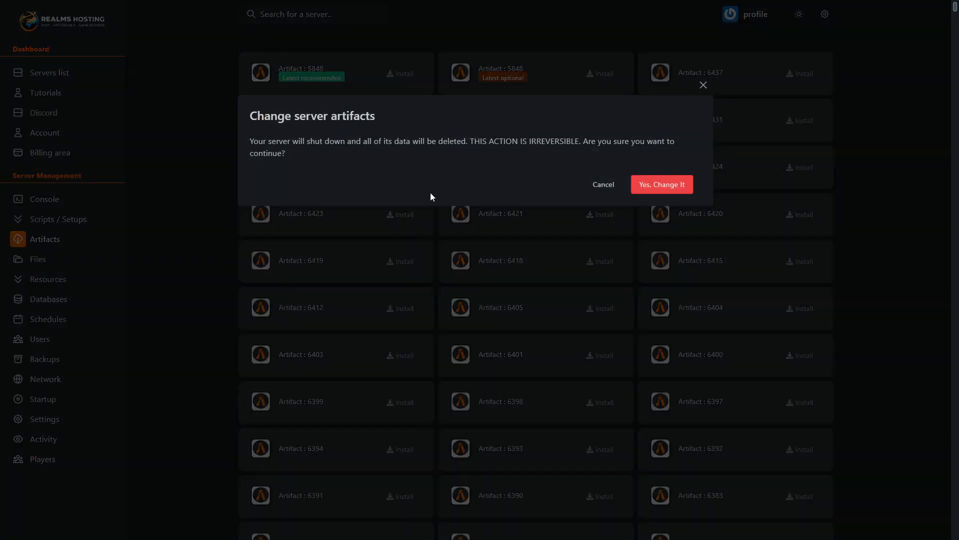
pyautogui.click(704, 88)
# - Check the server's container files and its resources page
pyautogui.click(58, 259)
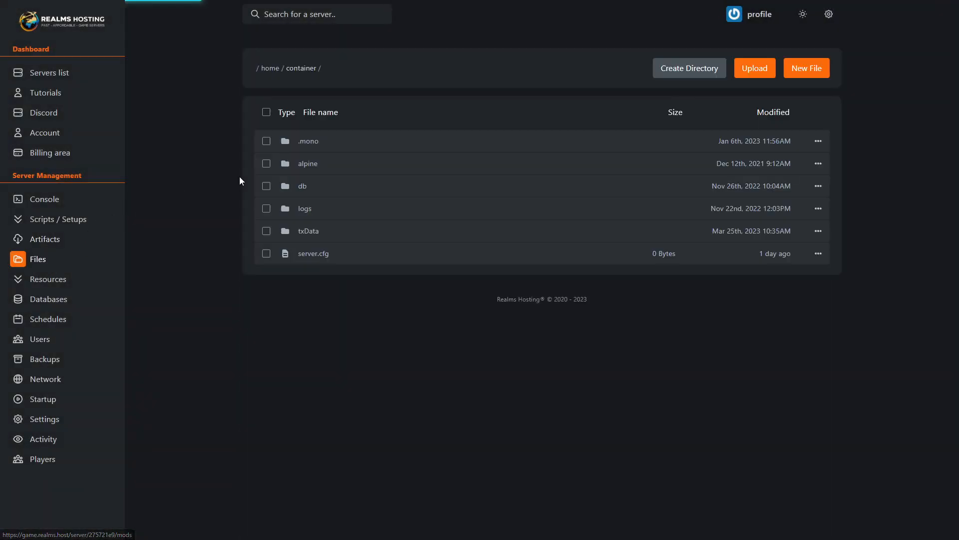
pyautogui.moveTo(497, 260); pyautogui.dragTo(257, 328)
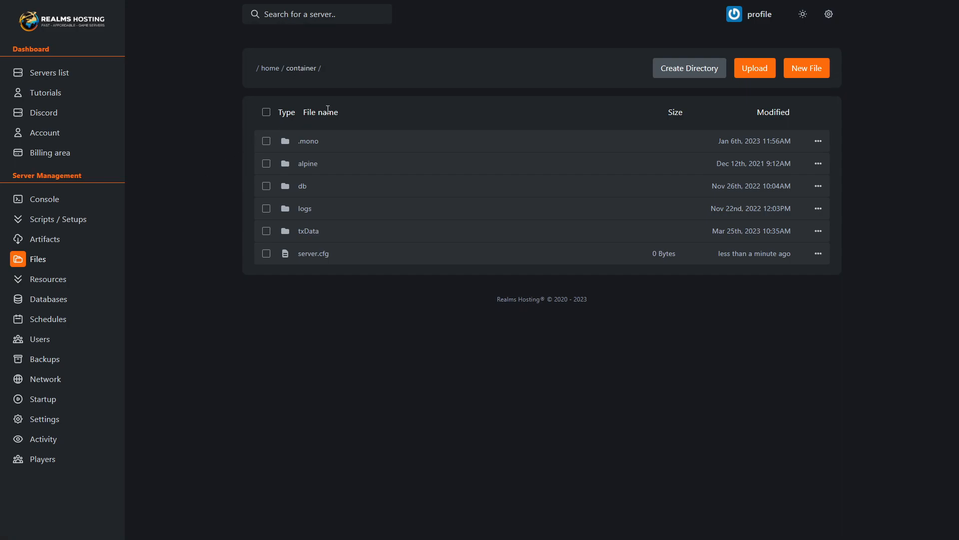
pyautogui.click(45, 278)
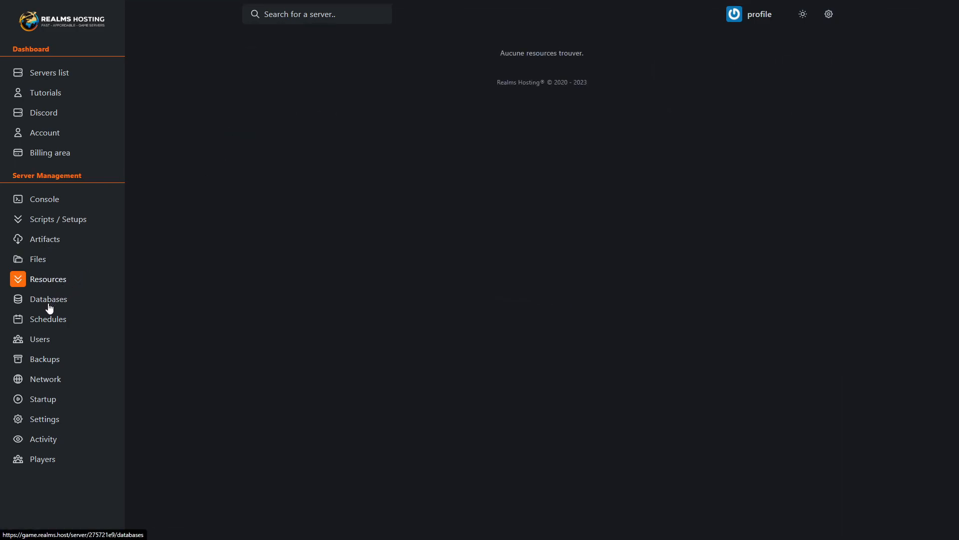
# - Rotate the password of the s1057_server database from its connection details and close the details
pyautogui.click(48, 305)
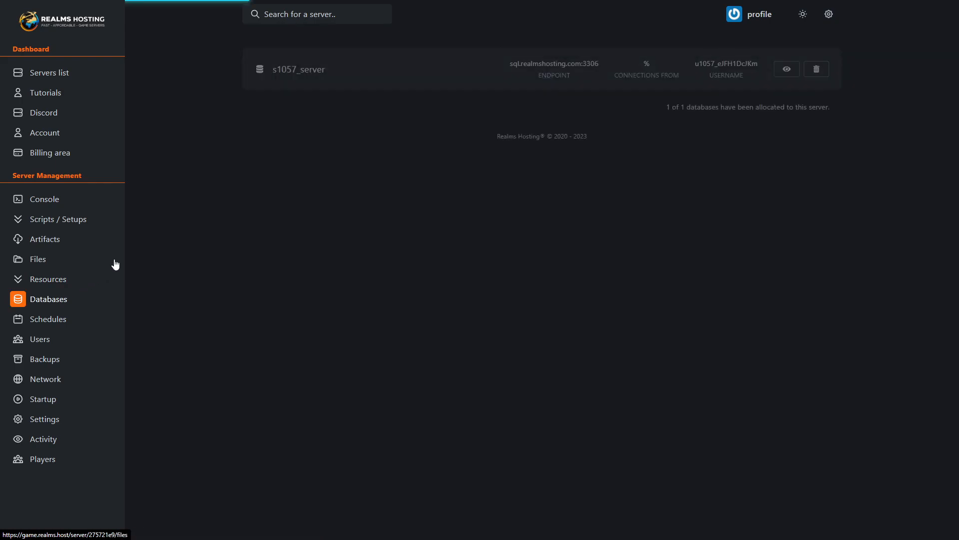
pyautogui.click(788, 70)
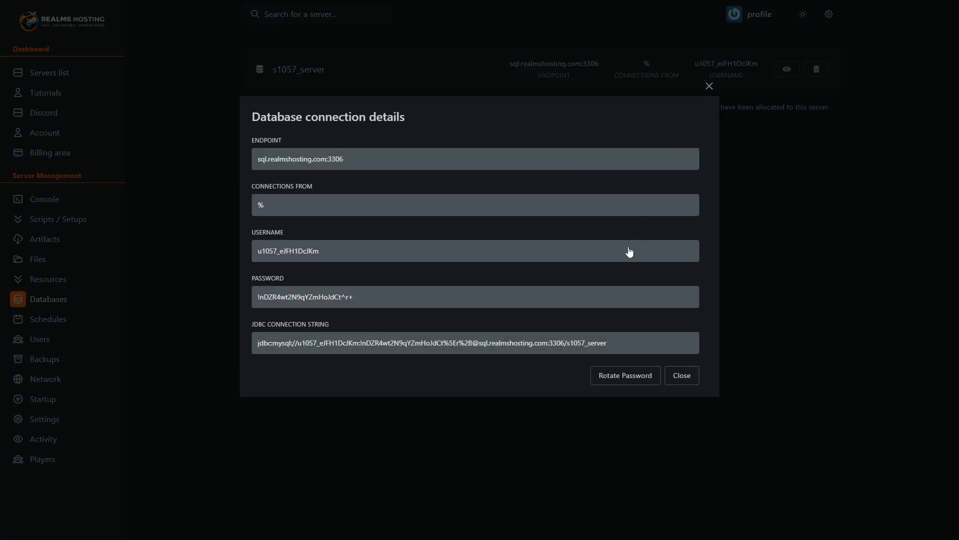
pyautogui.click(622, 375)
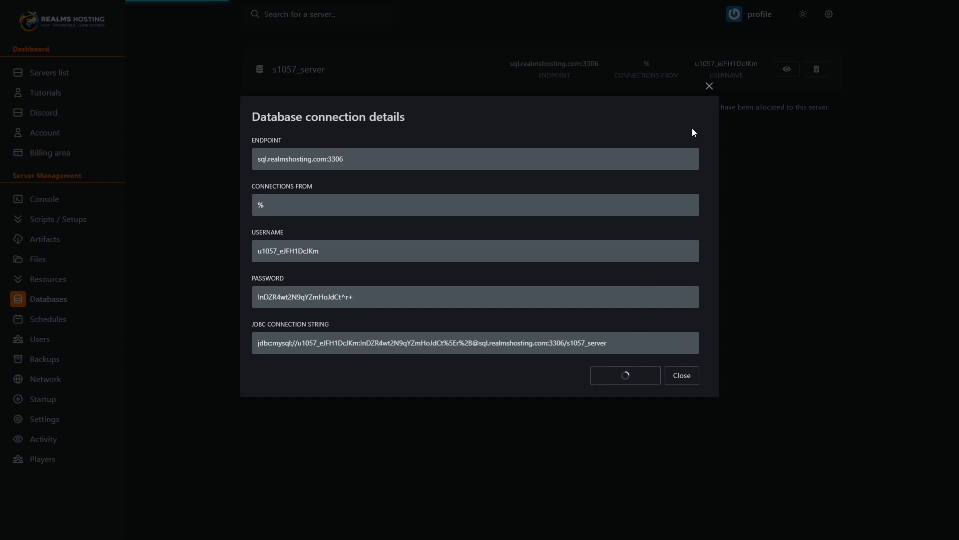
pyautogui.click(709, 87)
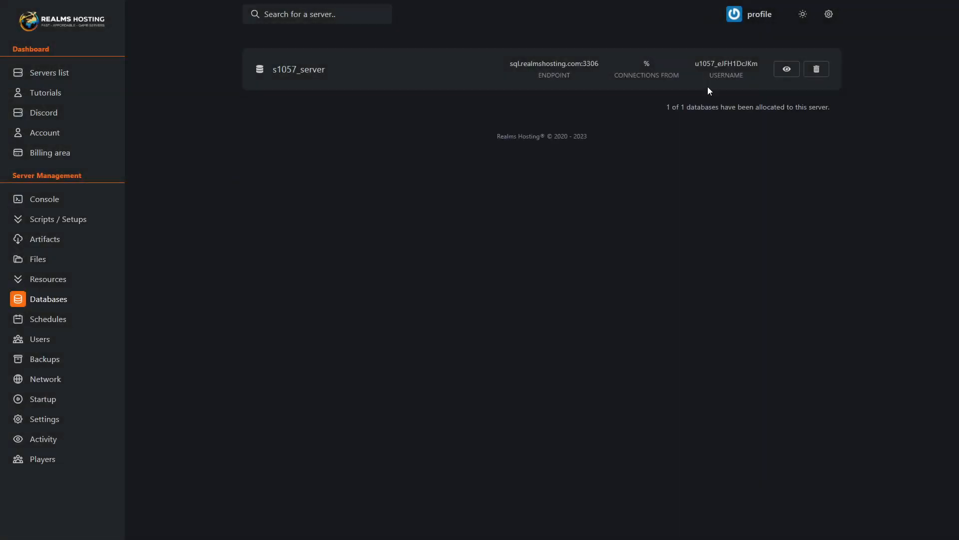
# - Demonstrate the new schedule form's online-only, cheatsheet and enabled options, restoring each one, and close the form without creating a schedule
pyautogui.click(50, 320)
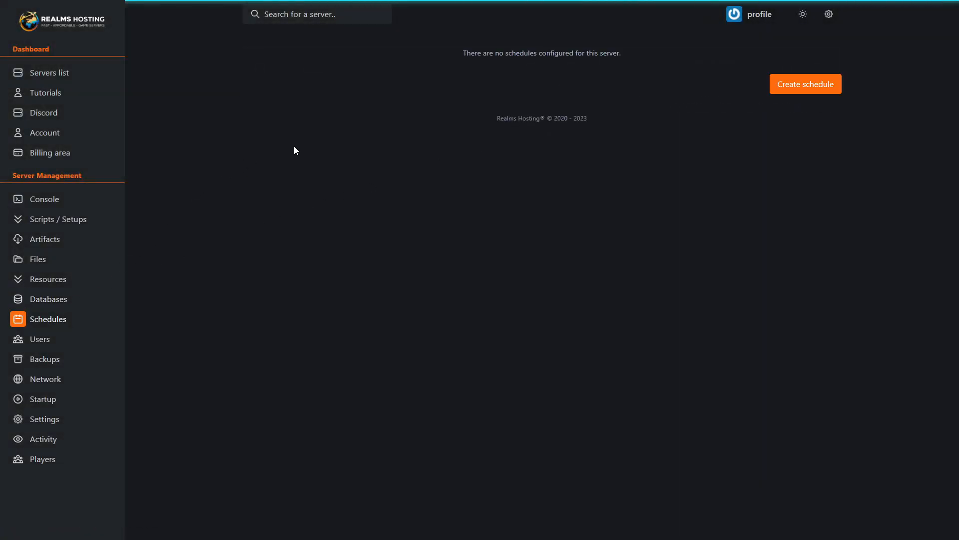
pyautogui.click(773, 89)
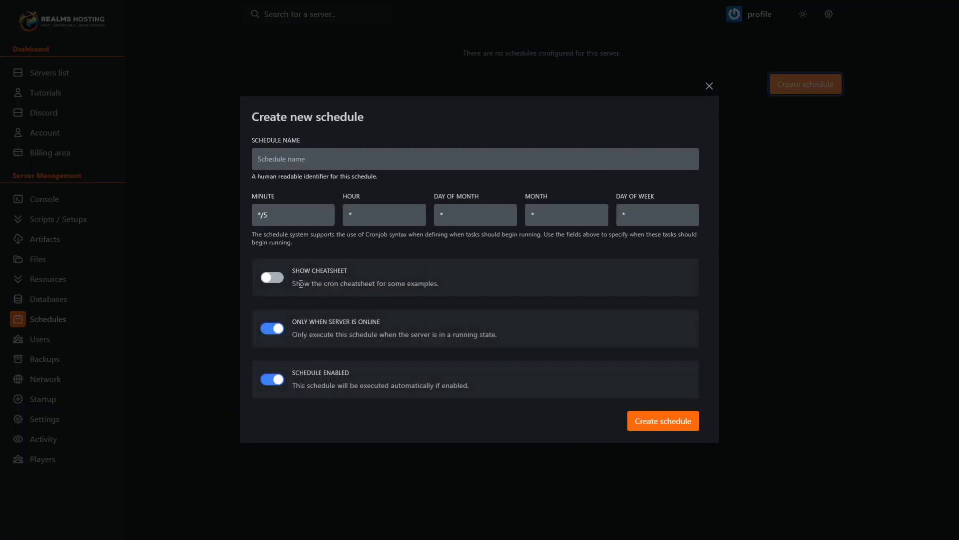
pyautogui.click(272, 329)
pyautogui.click(274, 329)
pyautogui.click(276, 280)
pyautogui.click(276, 280)
pyautogui.click(272, 380)
pyautogui.click(273, 380)
pyautogui.click(708, 87)
# - Review all the permissions available for a new subuser of the server and close the form without inviting anyone
pyautogui.click(45, 338)
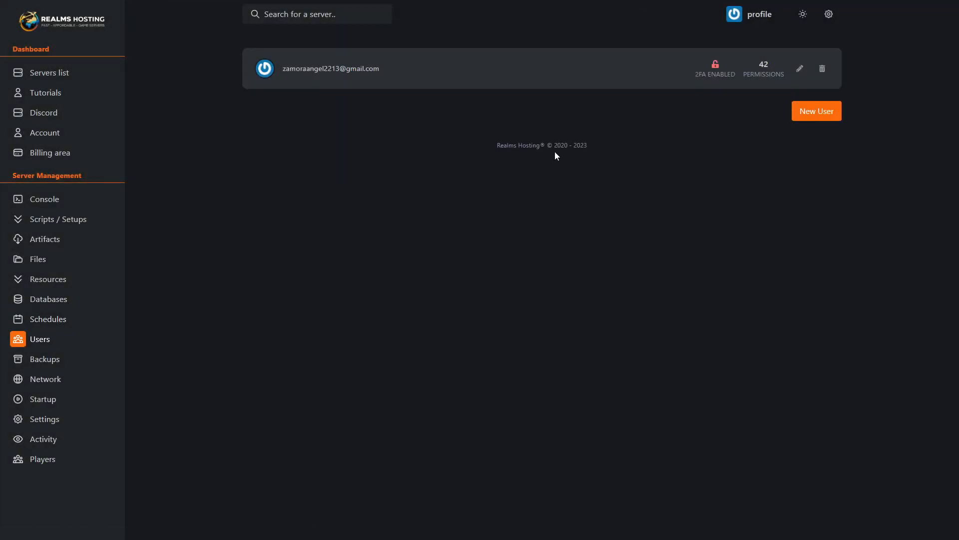
pyautogui.click(836, 118)
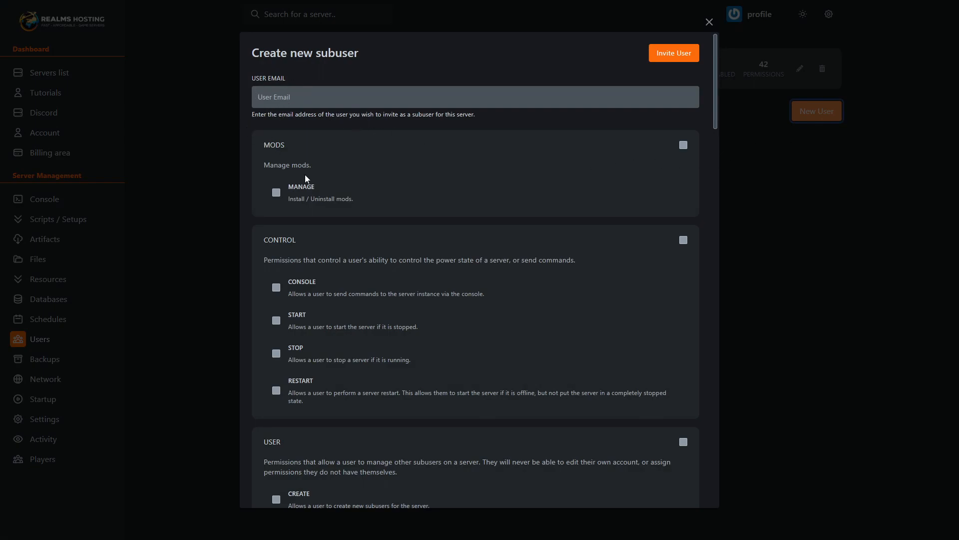
pyautogui.moveTo(715, 98); pyautogui.dragTo(696, 485)
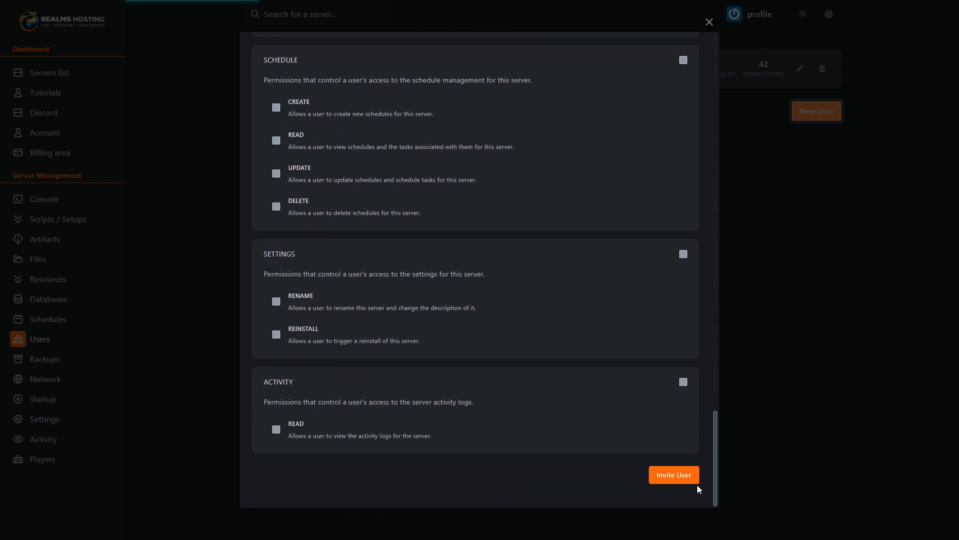
pyautogui.click(710, 24)
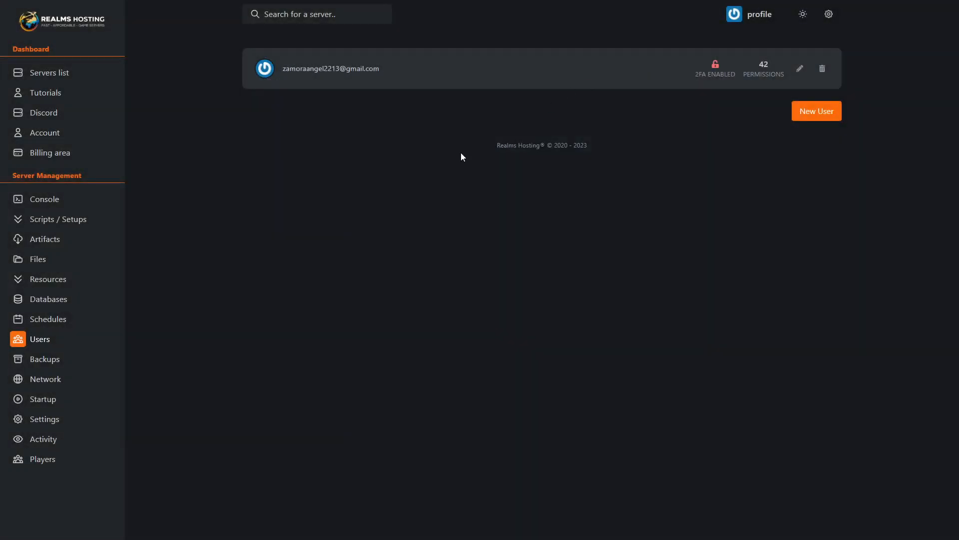
# - Check the server's network allocations and review its startup command and variables through the txAdmin settings
pyautogui.click(48, 385)
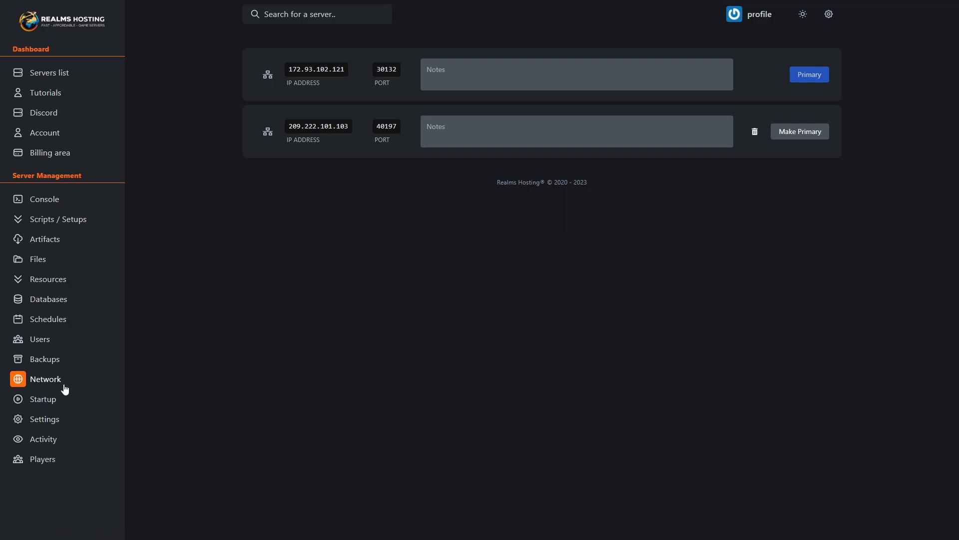
pyautogui.click(51, 399)
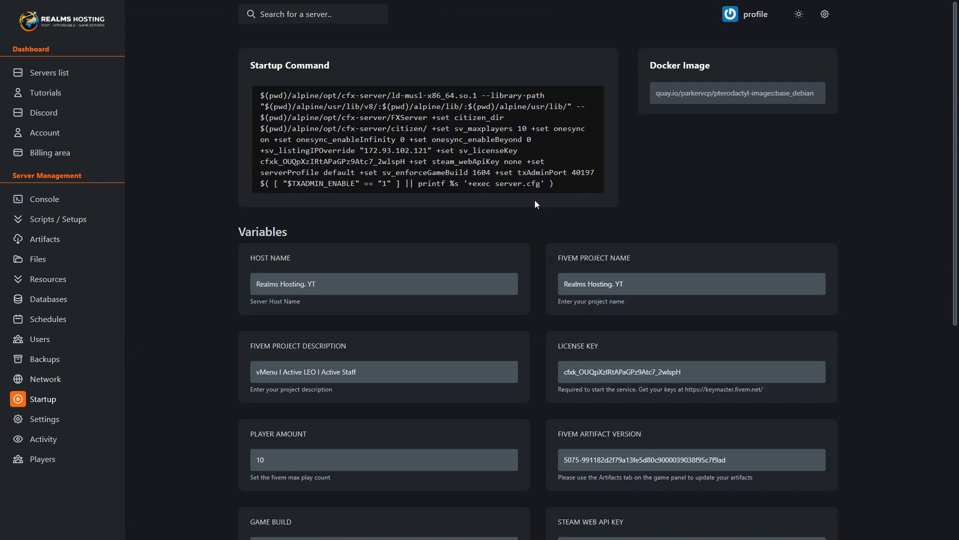
pyautogui.scroll(-3, 281, 235)
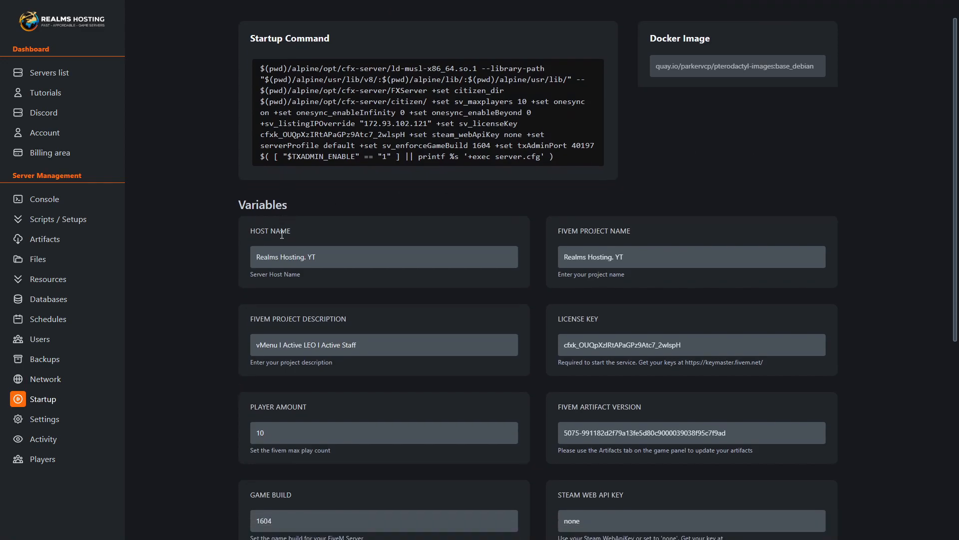
pyautogui.scroll(-4, 280, 233)
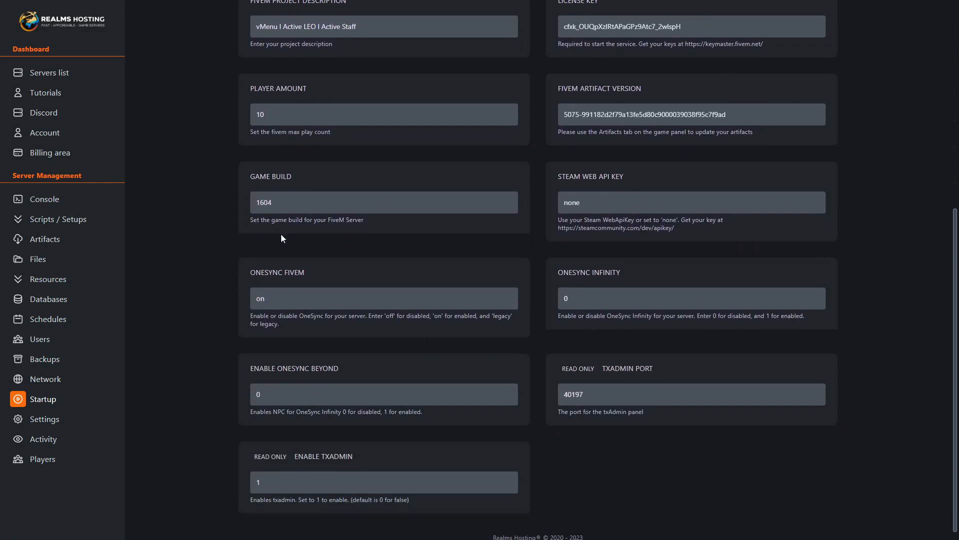
# - Check the server's settings and filter its activity log to the server:database.rotate-password event
pyautogui.click(47, 421)
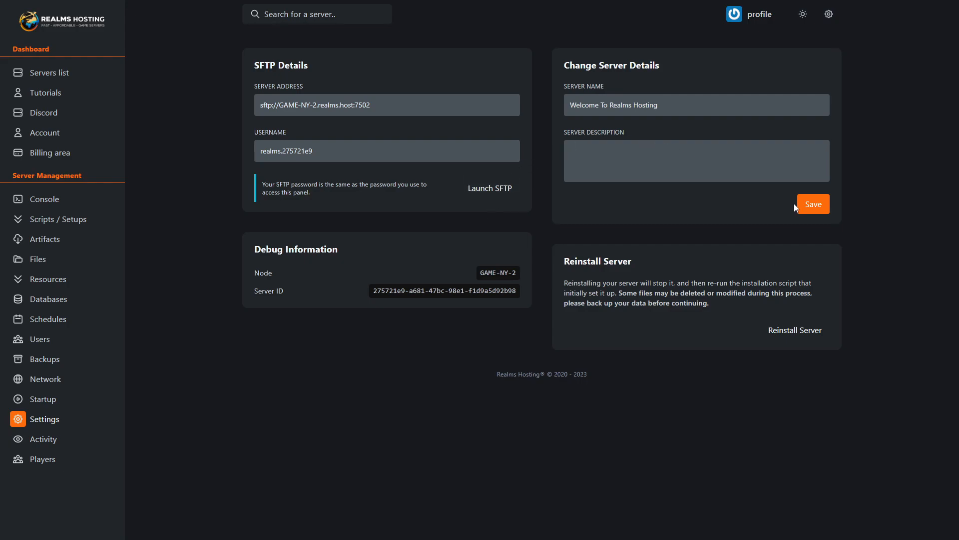
pyautogui.click(44, 439)
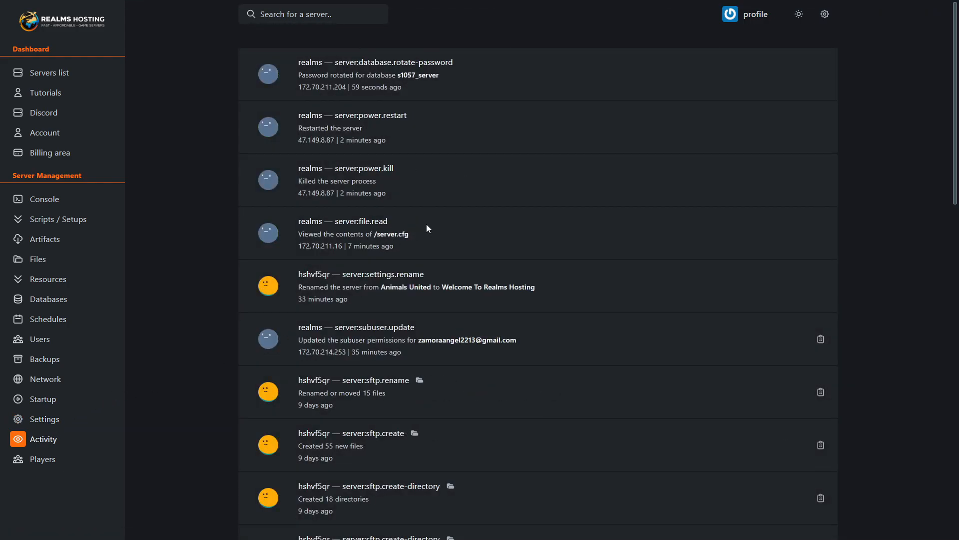
pyautogui.click(421, 64)
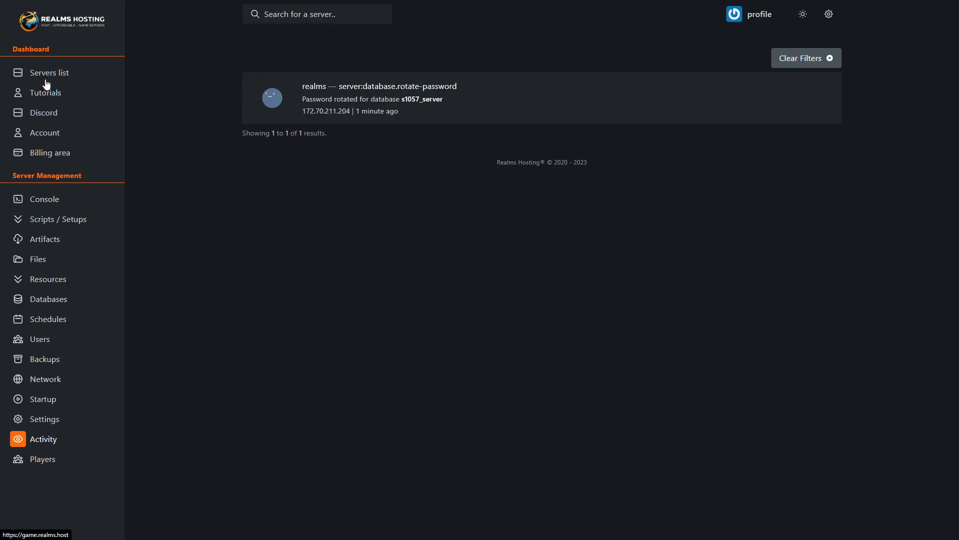
# - Check the server's player list and console, and return to the overview of all servers
pyautogui.click(42, 458)
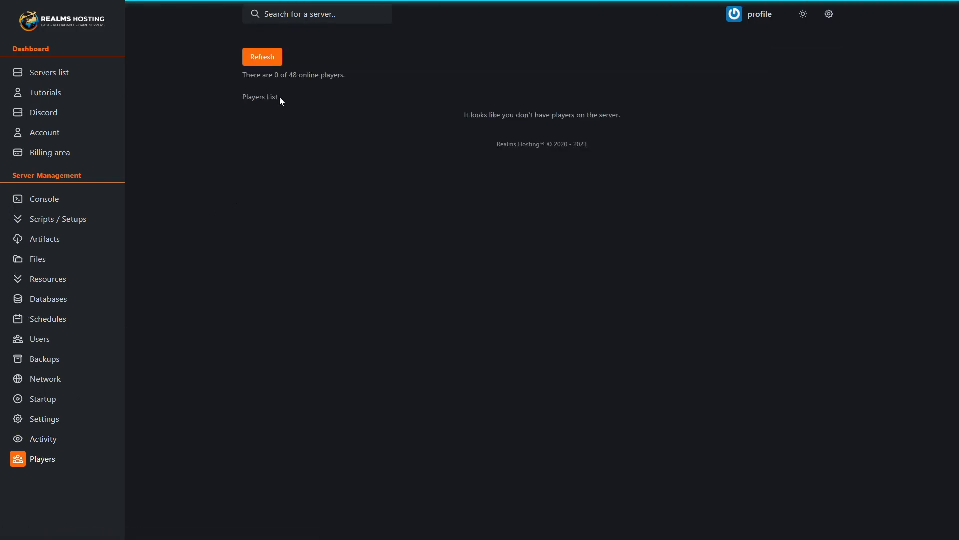
pyautogui.click(53, 202)
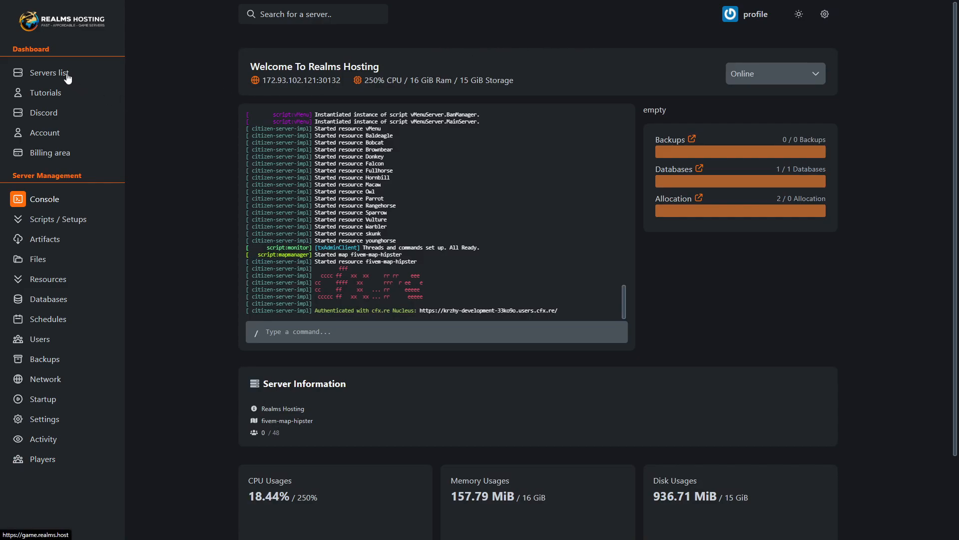
pyautogui.click(49, 73)
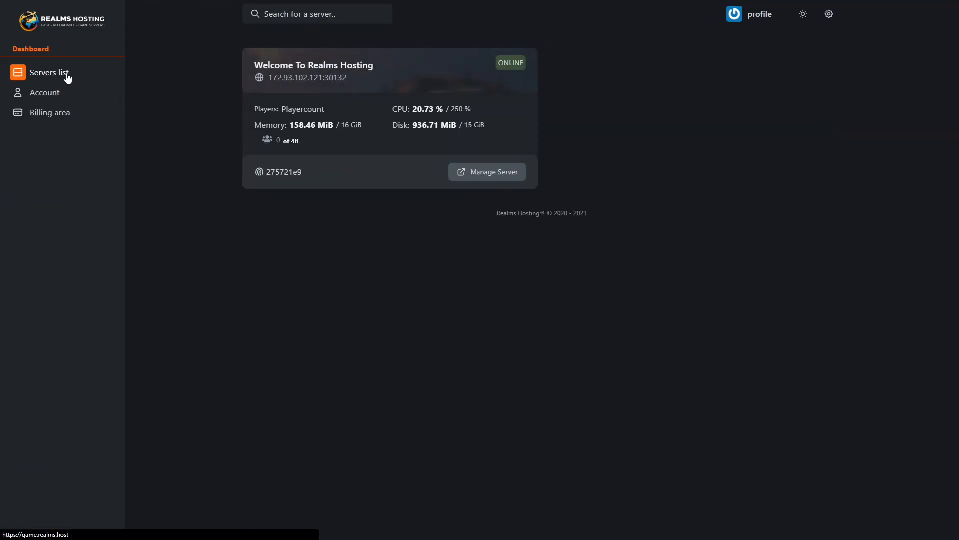